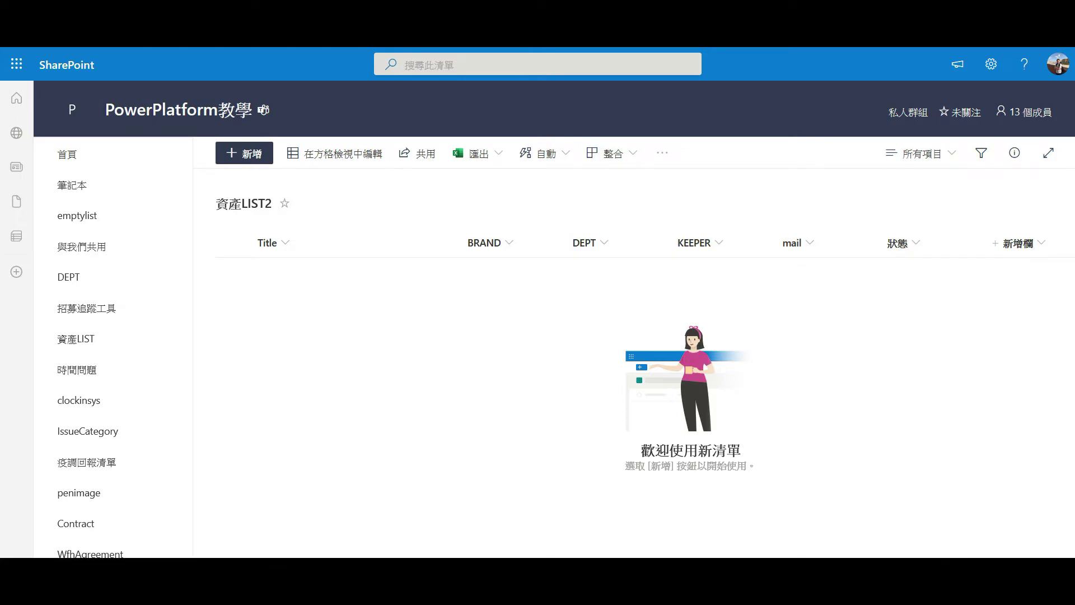
Switch from the SharePoint list to Office, open Power Automate, and go to the page for creating flows
key(ctrl+Tab)
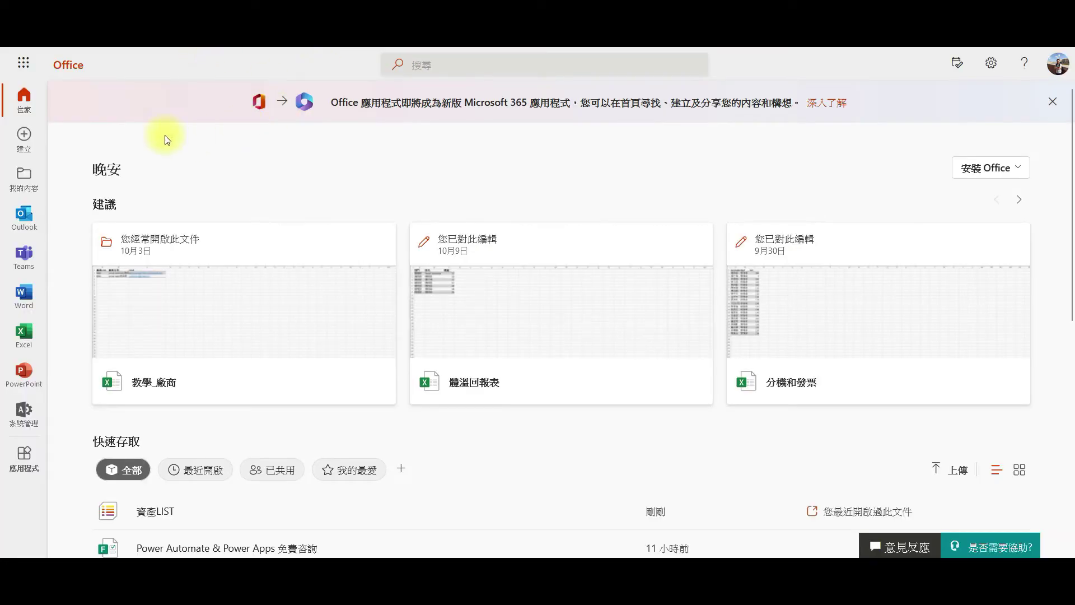
click(23, 63)
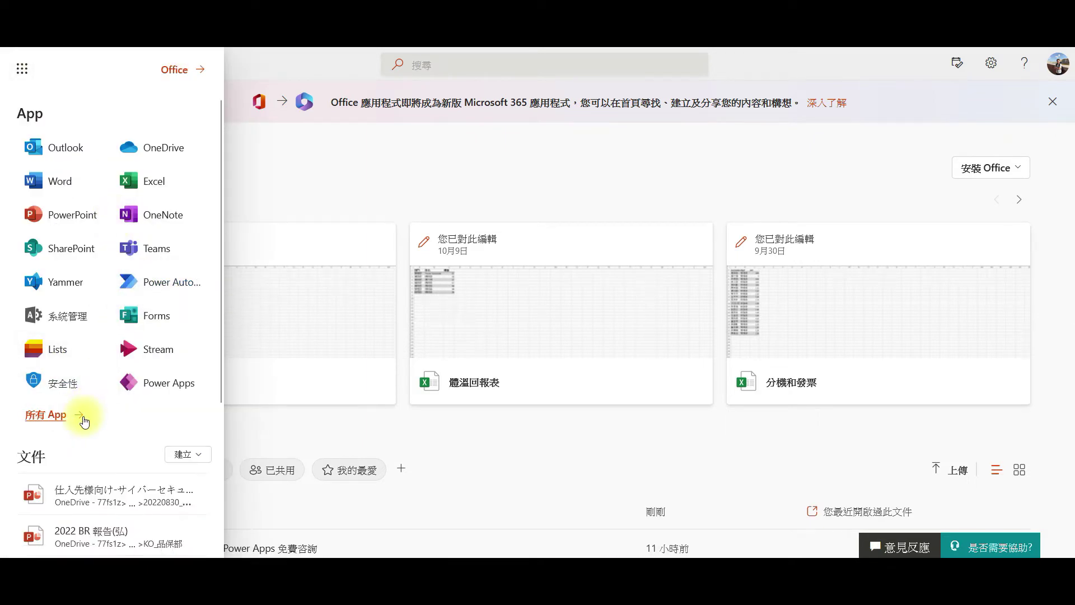
click(156, 280)
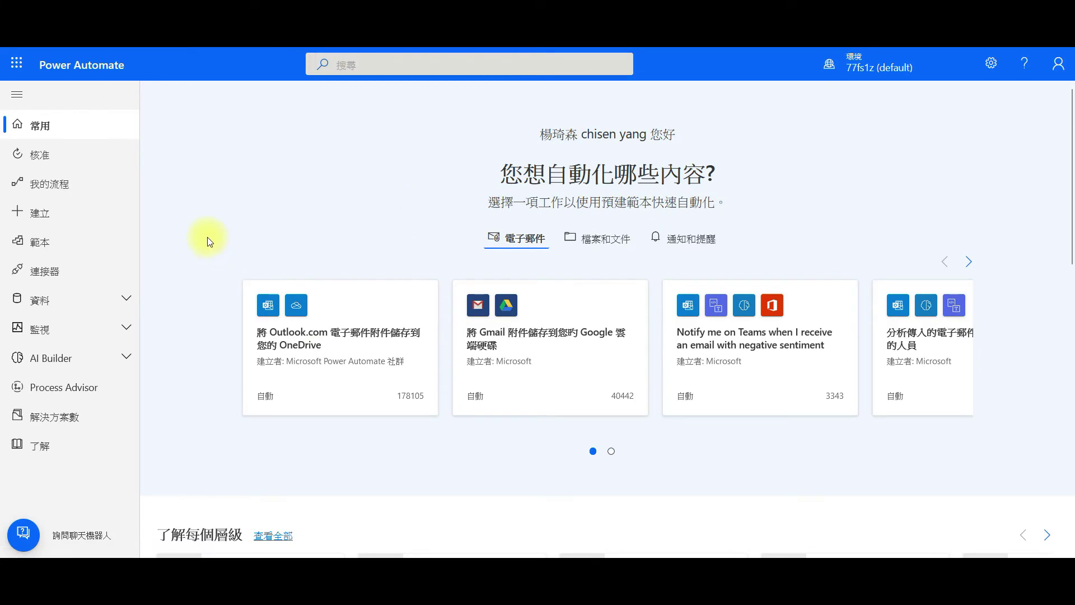
click(74, 209)
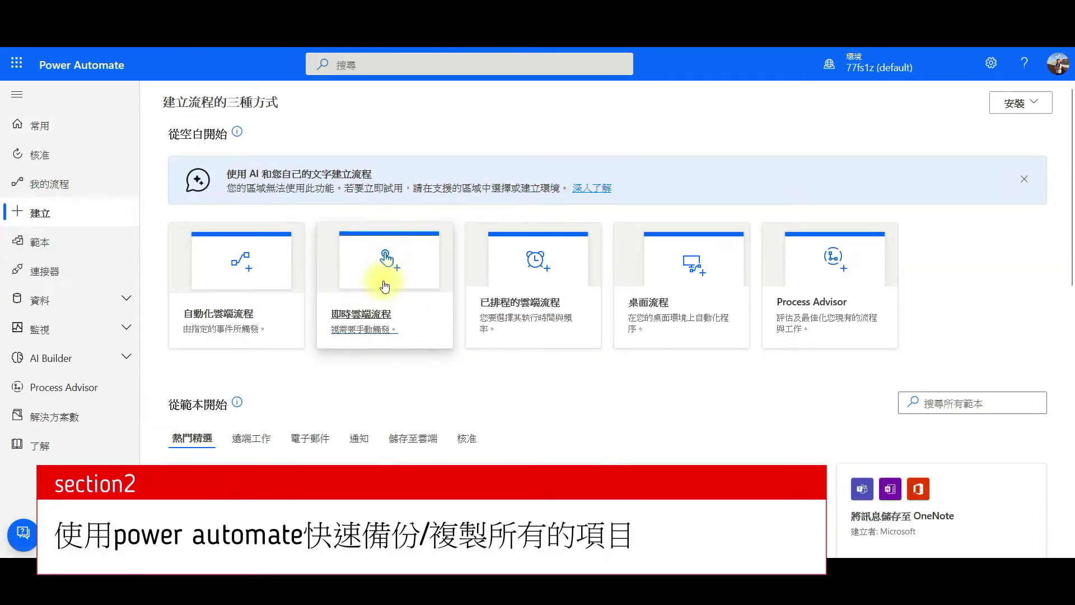
Create an instant cloud flow that uses the manual trigger 手動觸發流程
click(385, 294)
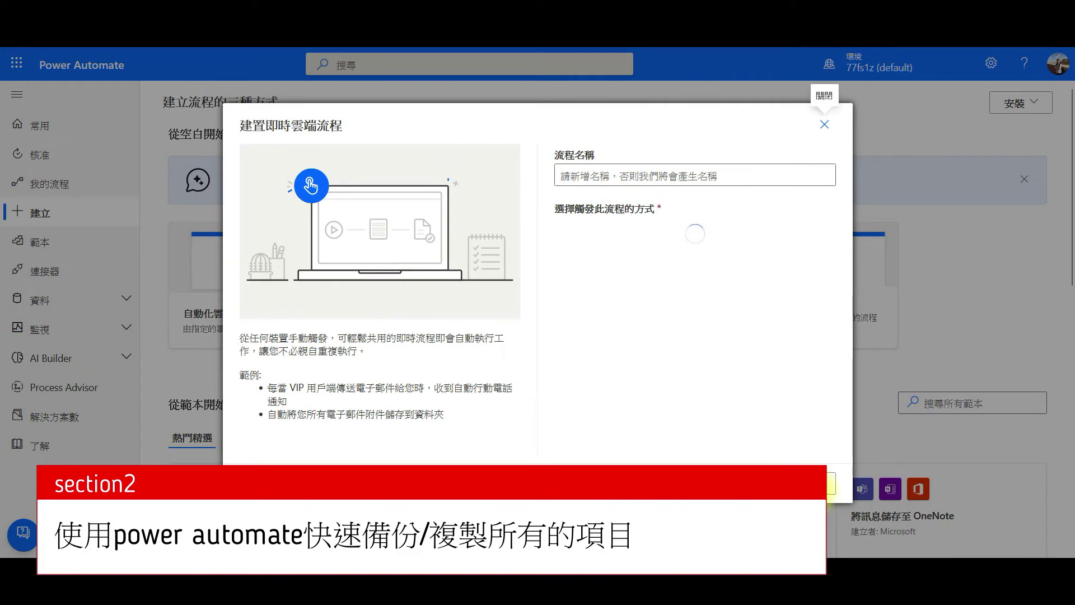
click(817, 491)
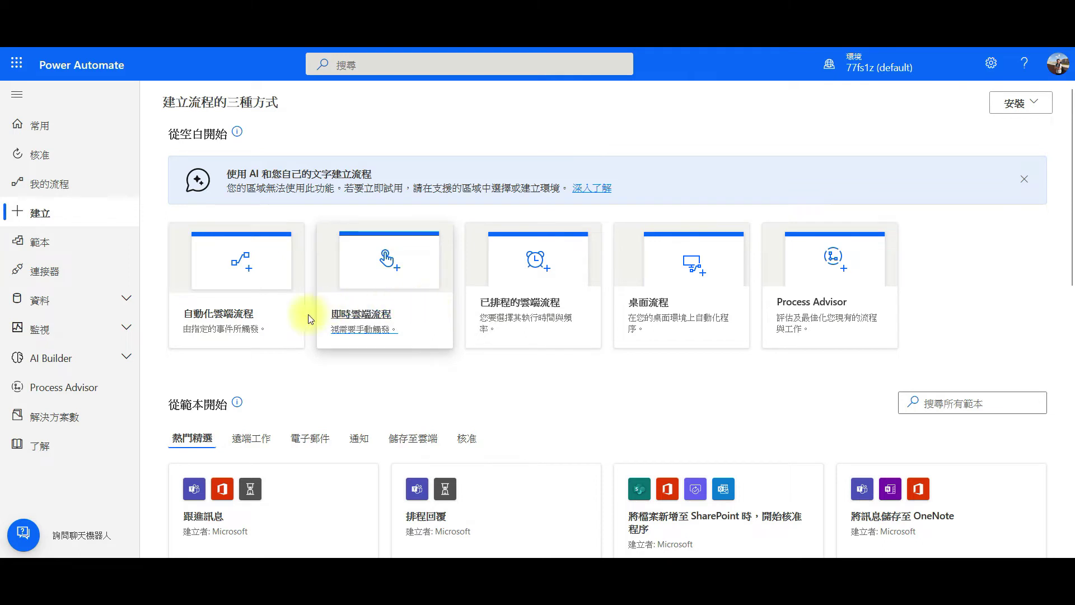
click(379, 300)
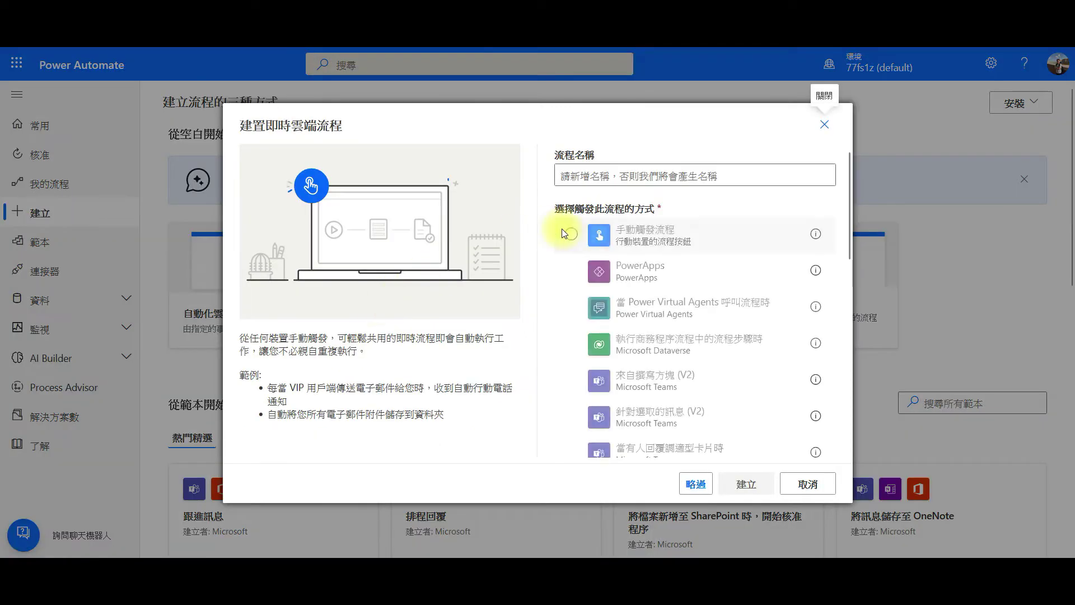
click(637, 238)
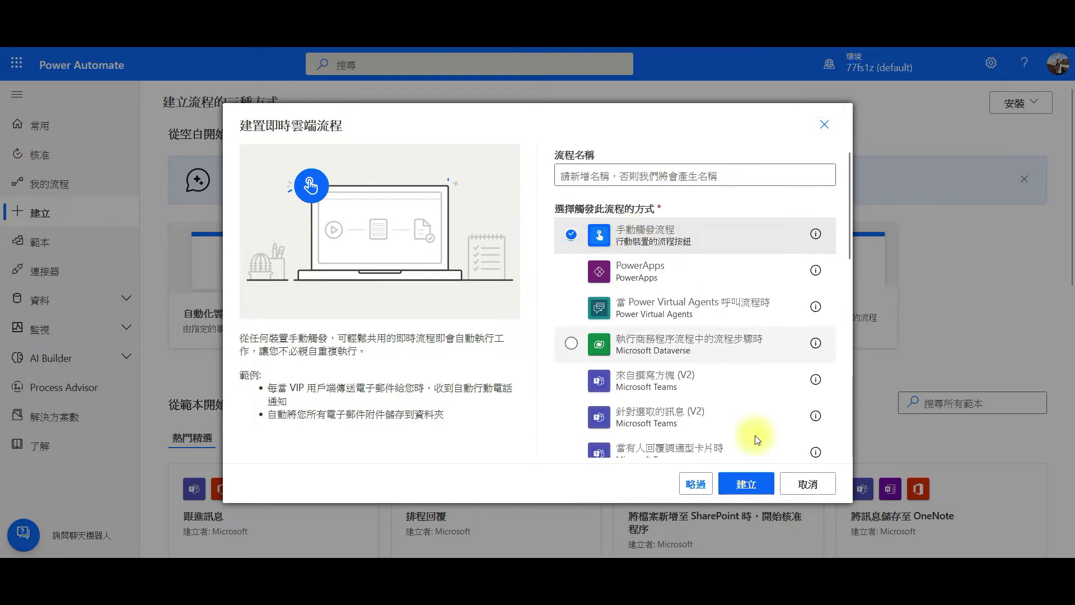
click(758, 486)
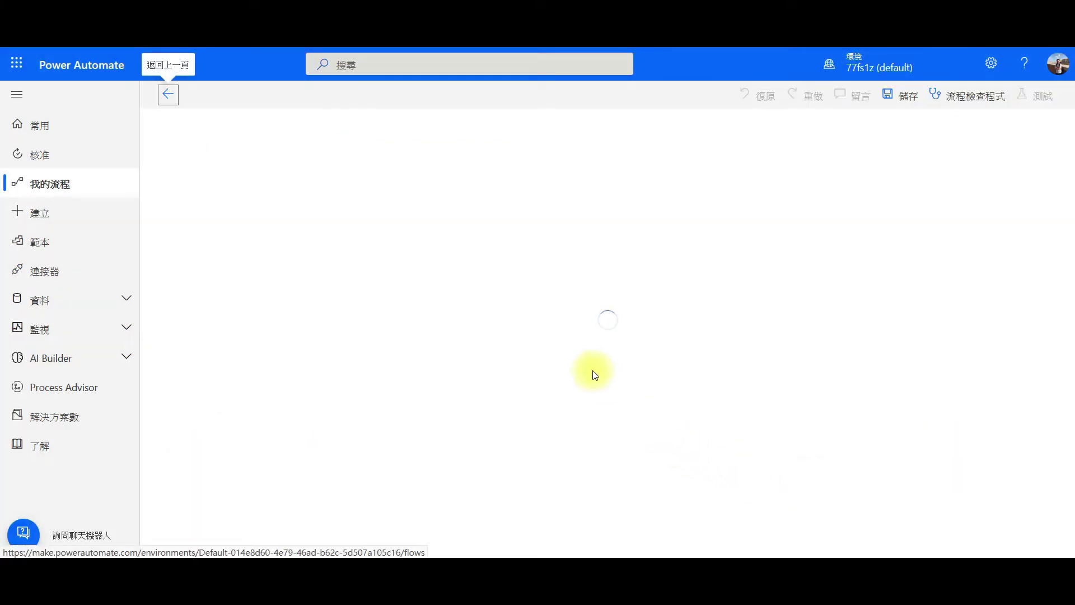
Add the SharePoint action 取得多個項目 as the step after the manual trigger
click(551, 199)
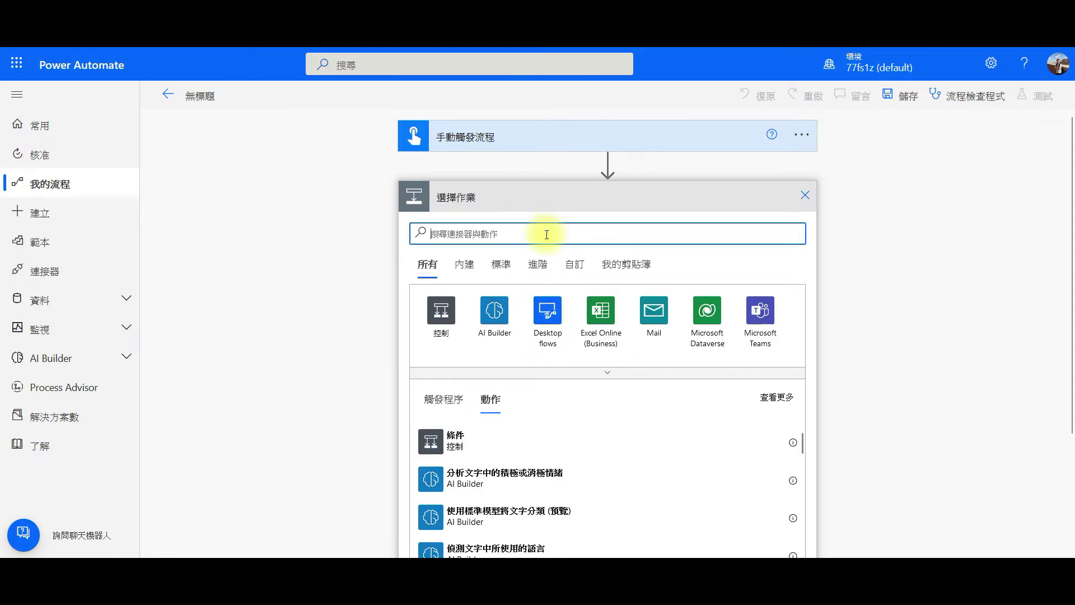
text(s)
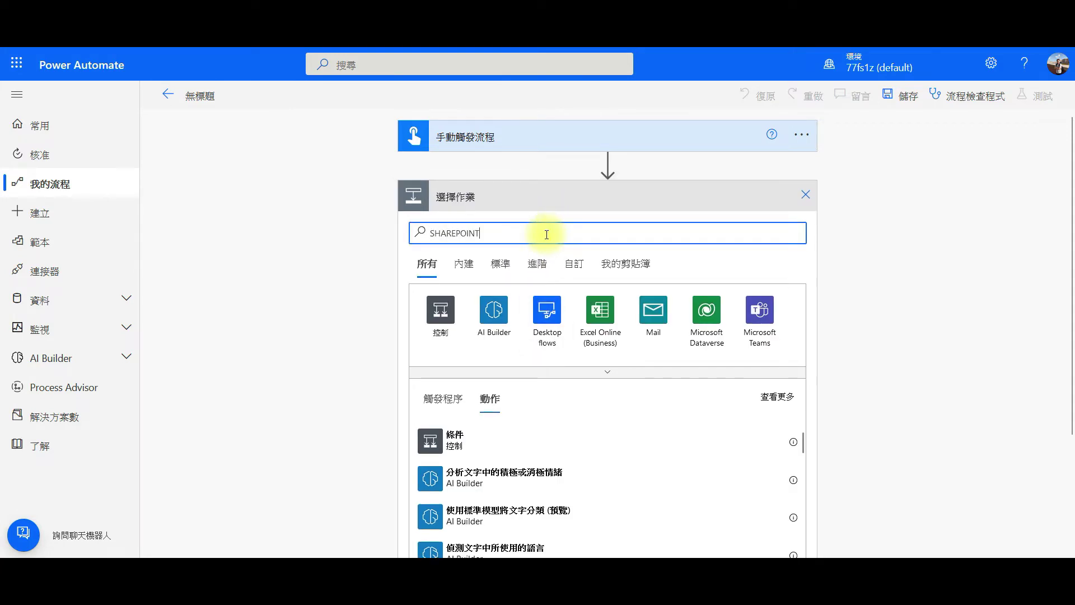
click(438, 311)
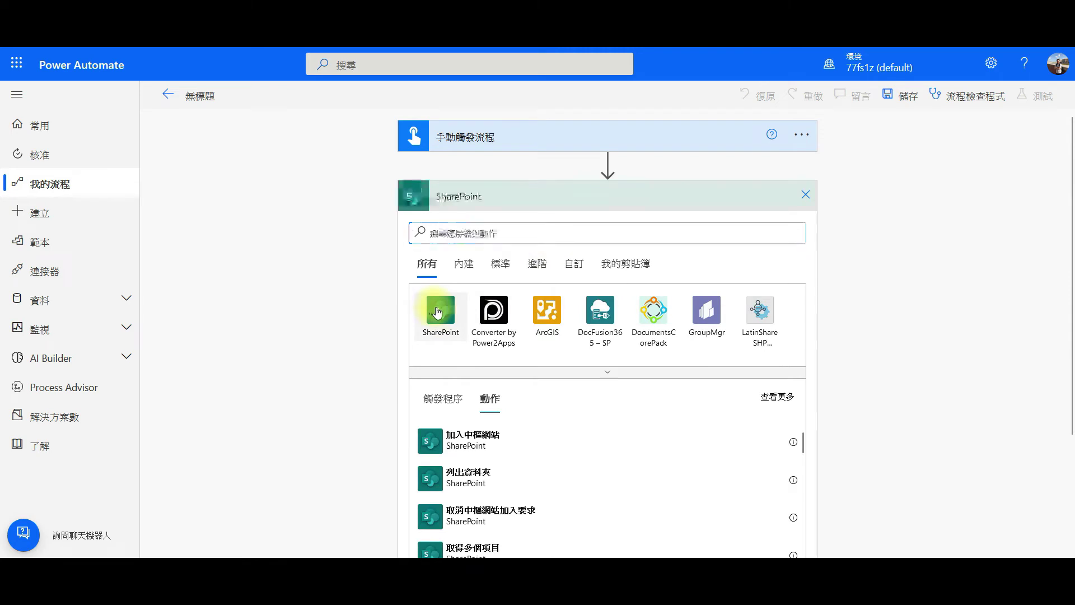
scroll(532, 380, down, 2)
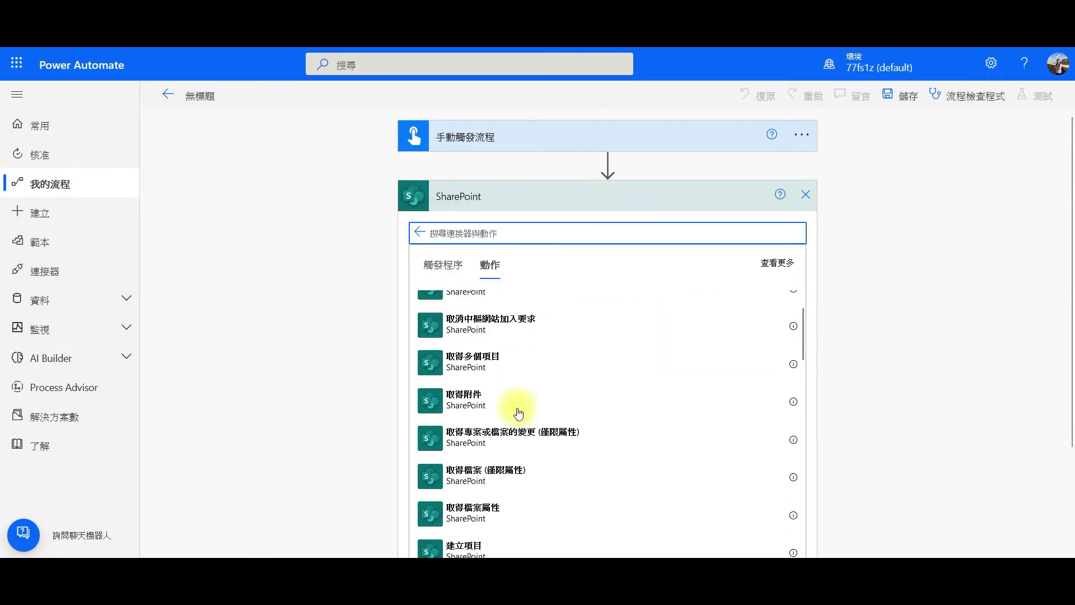
click(529, 360)
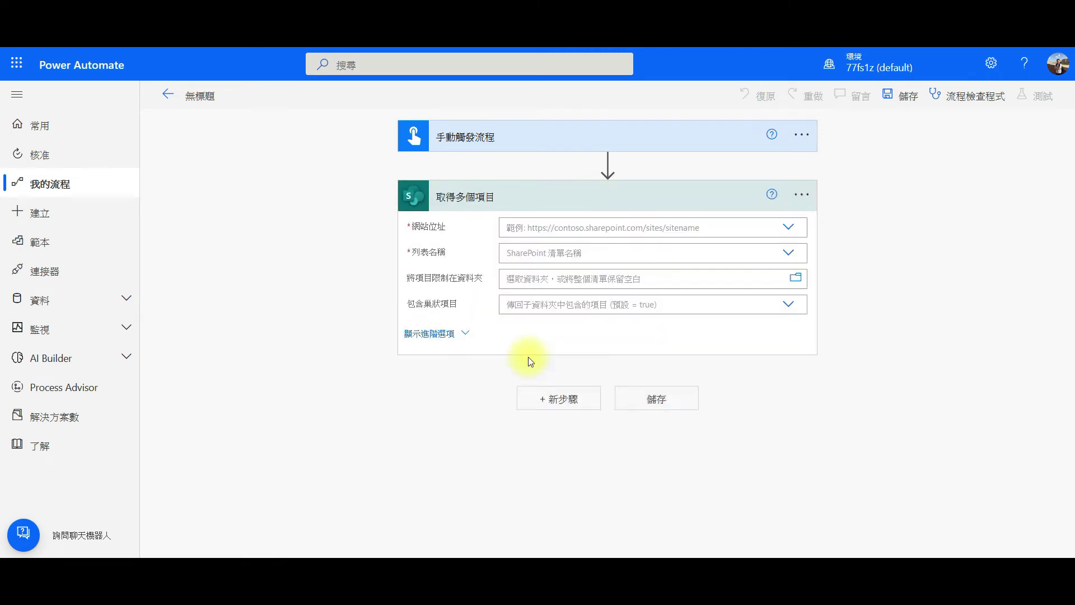
Point the 取得多個項目 action at the PowerPlatform教學 site (/sites/PowerPlatform) and the list 資產LIST
click(573, 226)
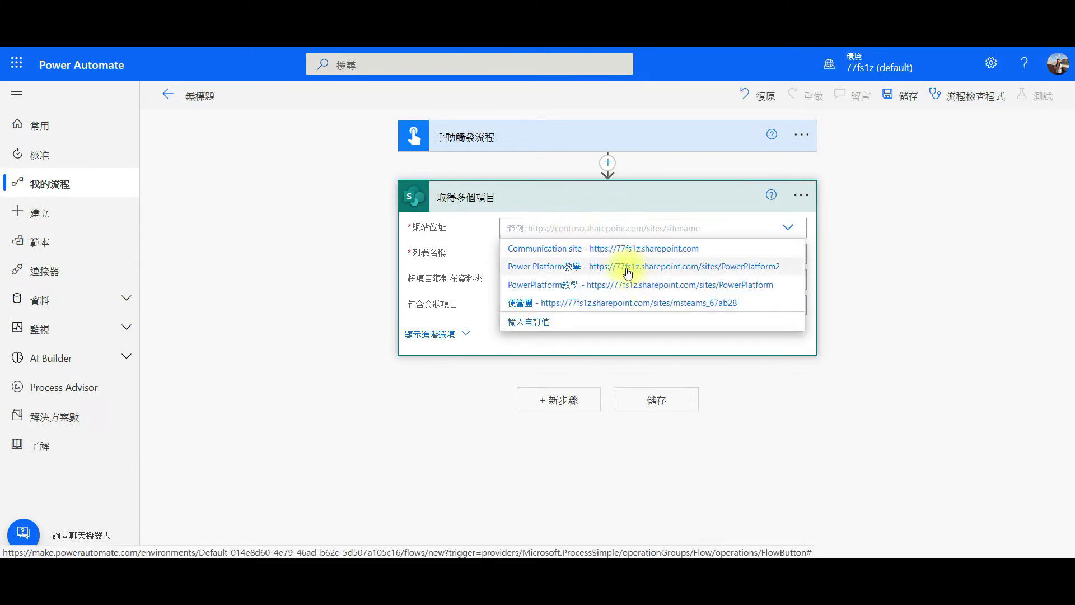
click(626, 285)
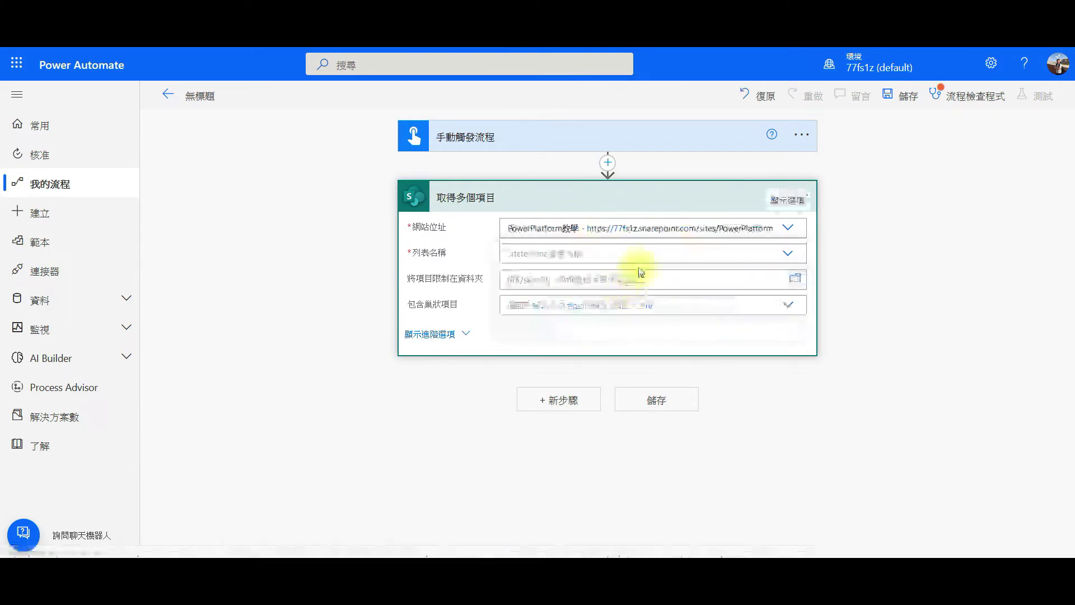
click(650, 257)
scroll(621, 370, down, 5)
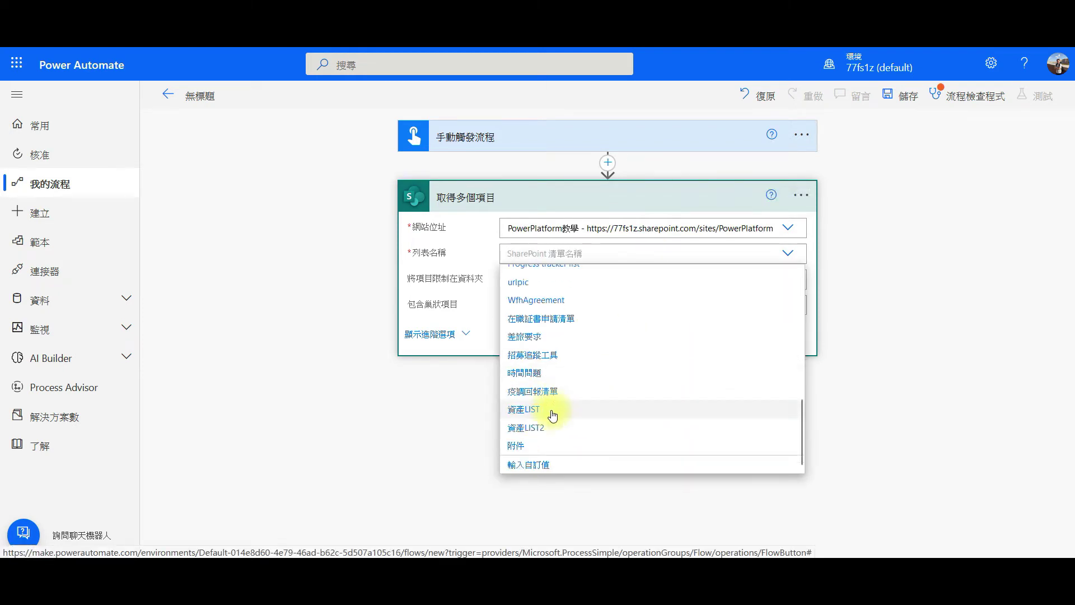
click(552, 414)
Set the maximum count (最高計數) of 取得多個項目 to 5000 in its advanced options and save the flow
click(462, 332)
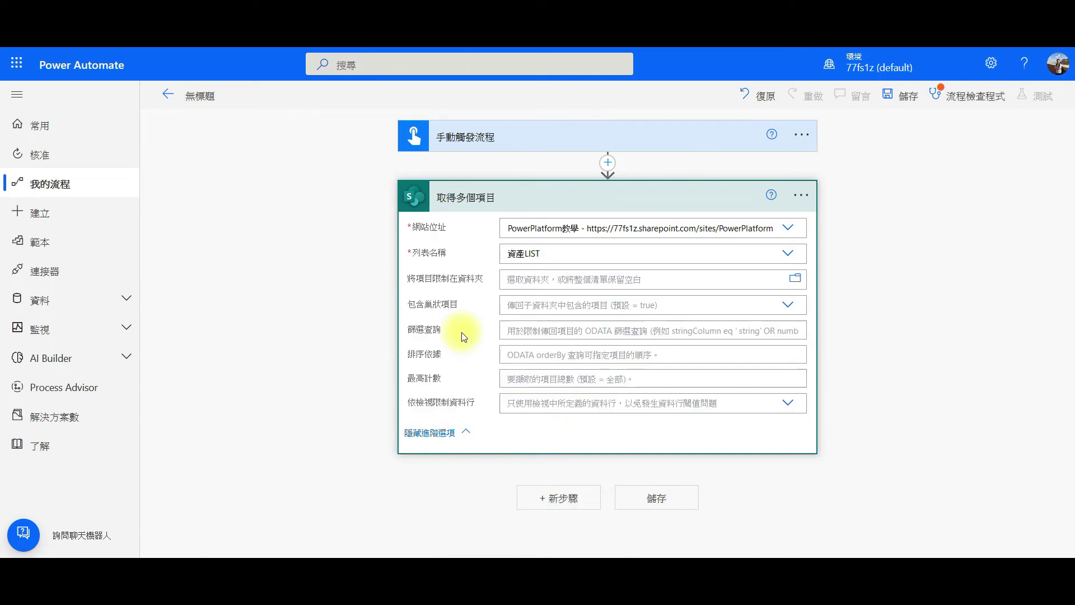
click(577, 379)
text(5000)
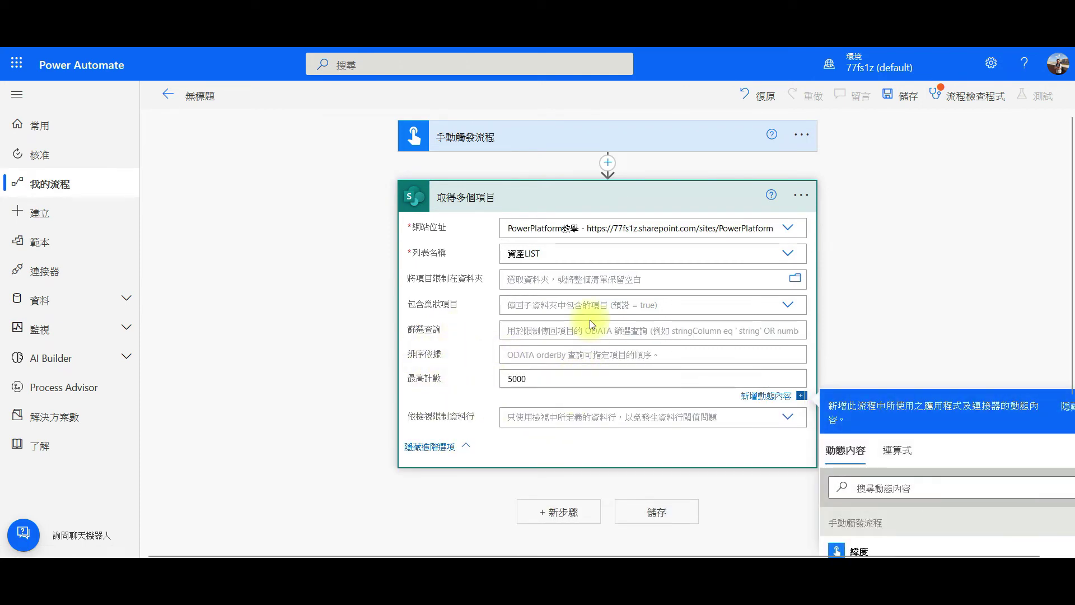
click(650, 518)
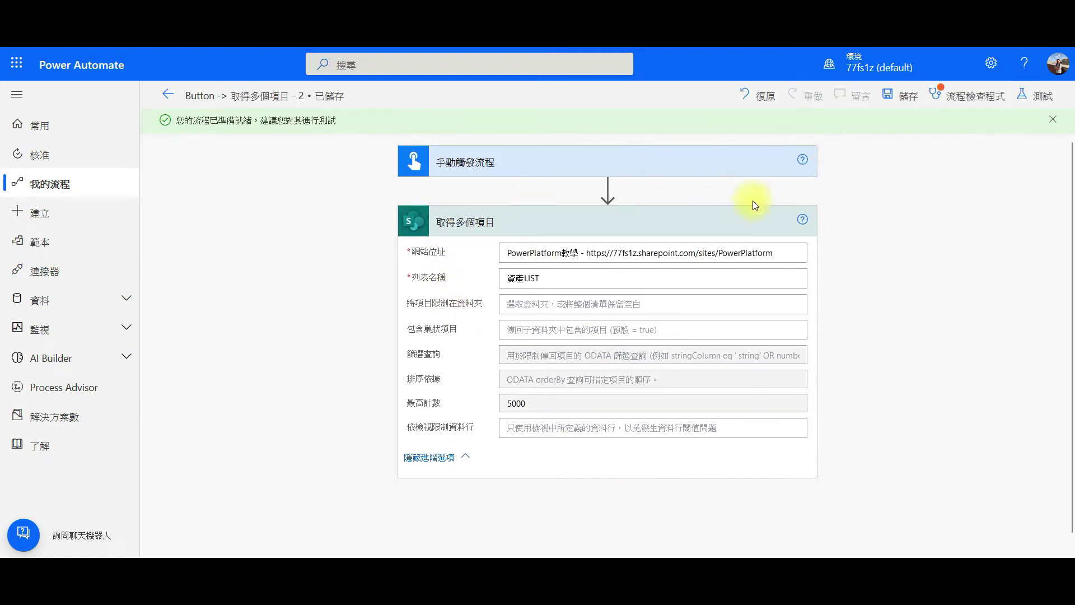
Add the SharePoint action 建立項目 as a new step after 取得多個項目
scroll(629, 357, down, 1)
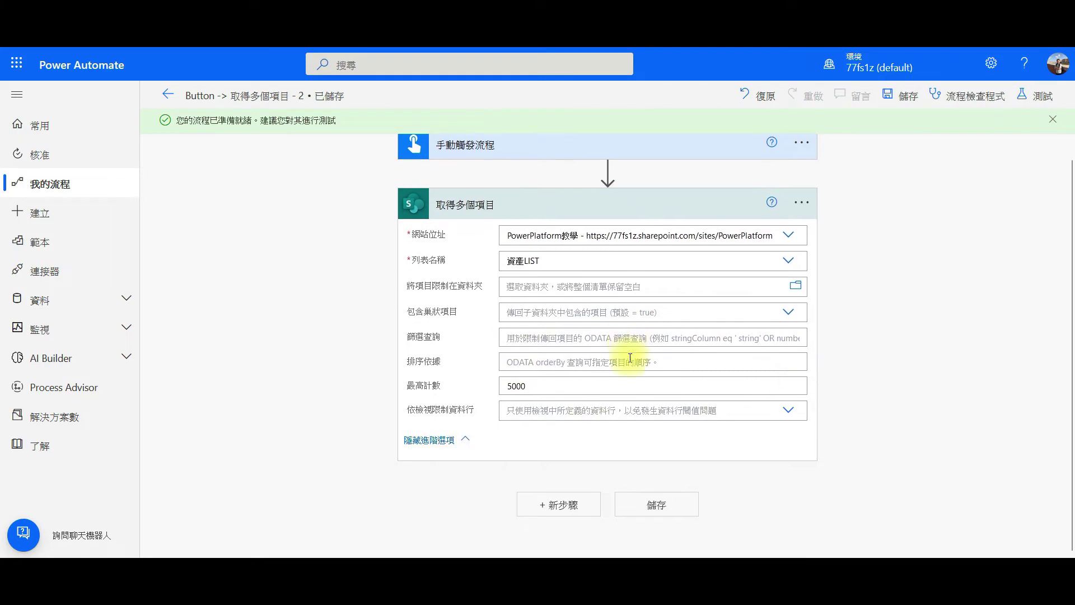
click(562, 517)
scroll(551, 446, down, 3)
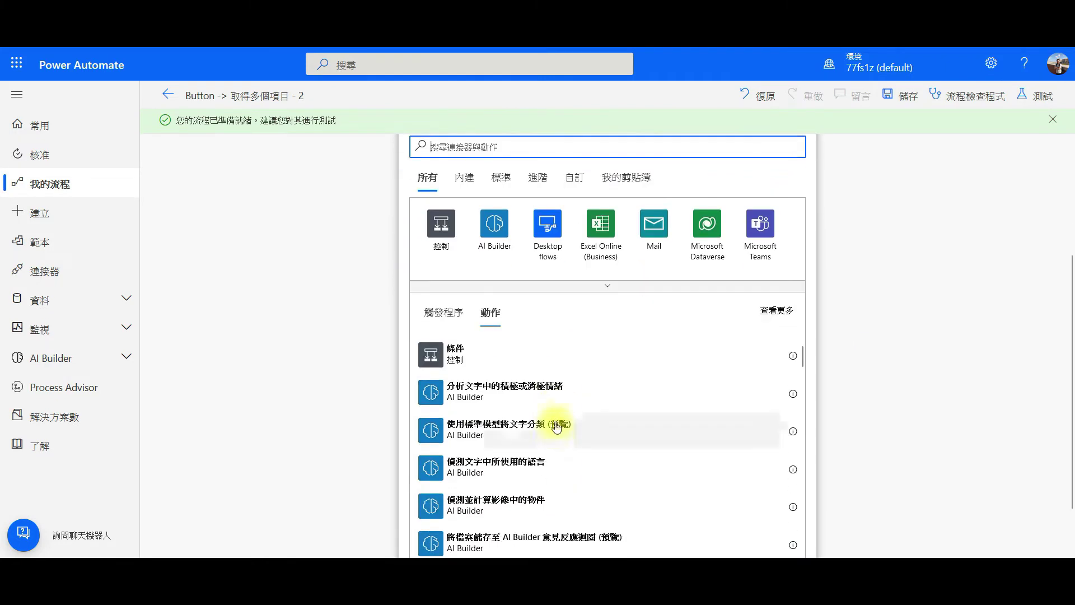
text(SHA)
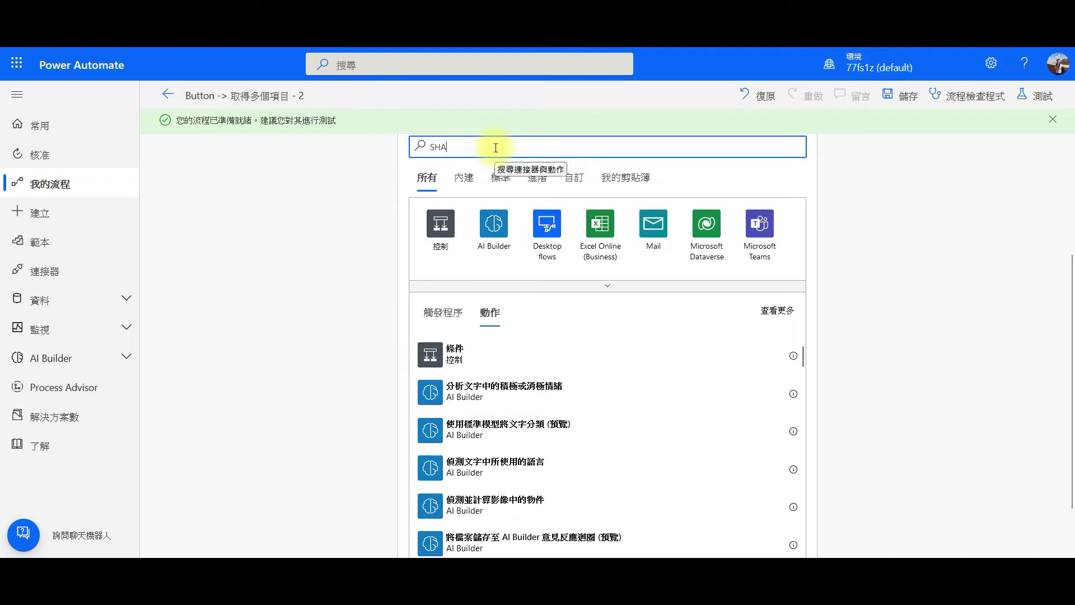
text(REPOINT)
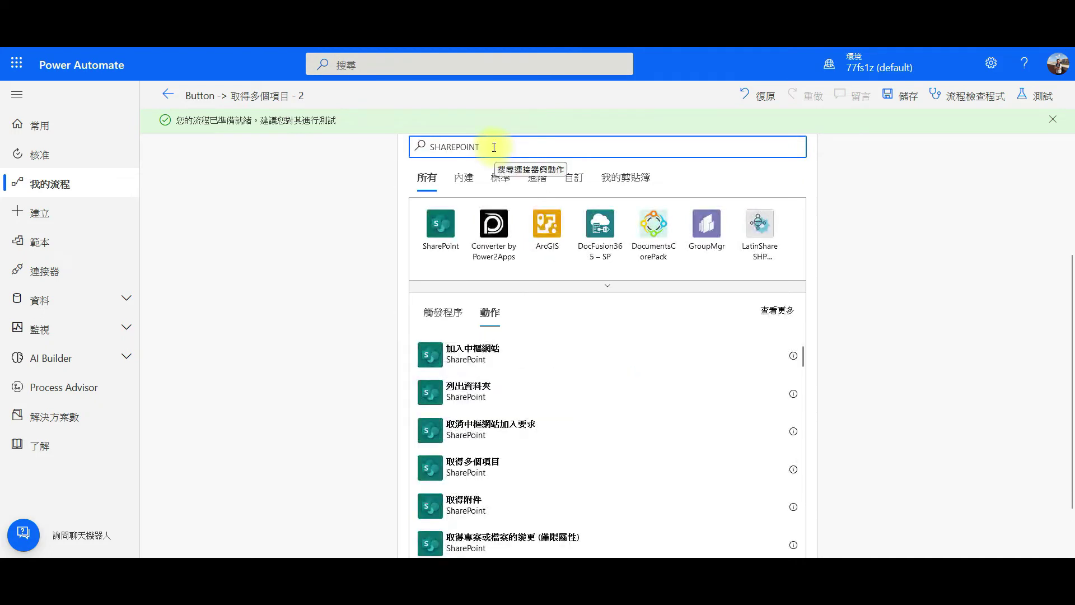
scroll(506, 401, down, 1)
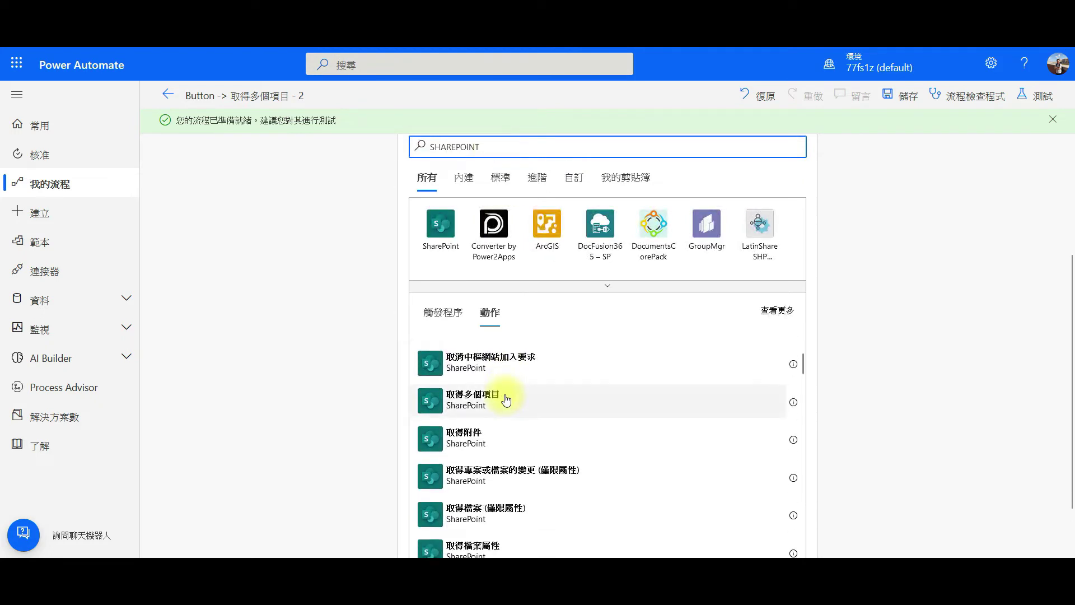
click(441, 224)
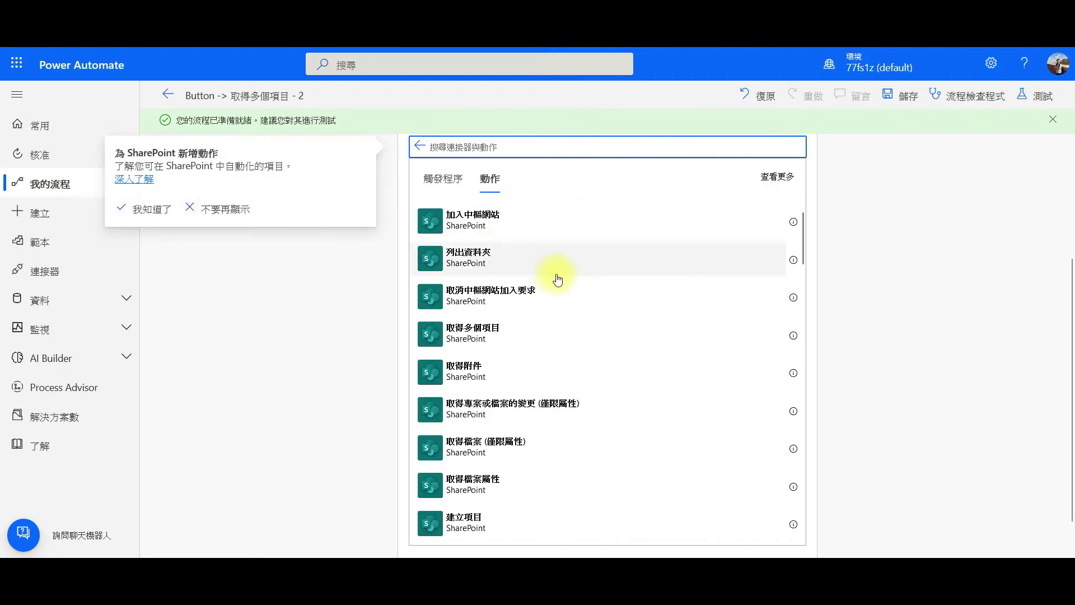
scroll(556, 283, down, 1)
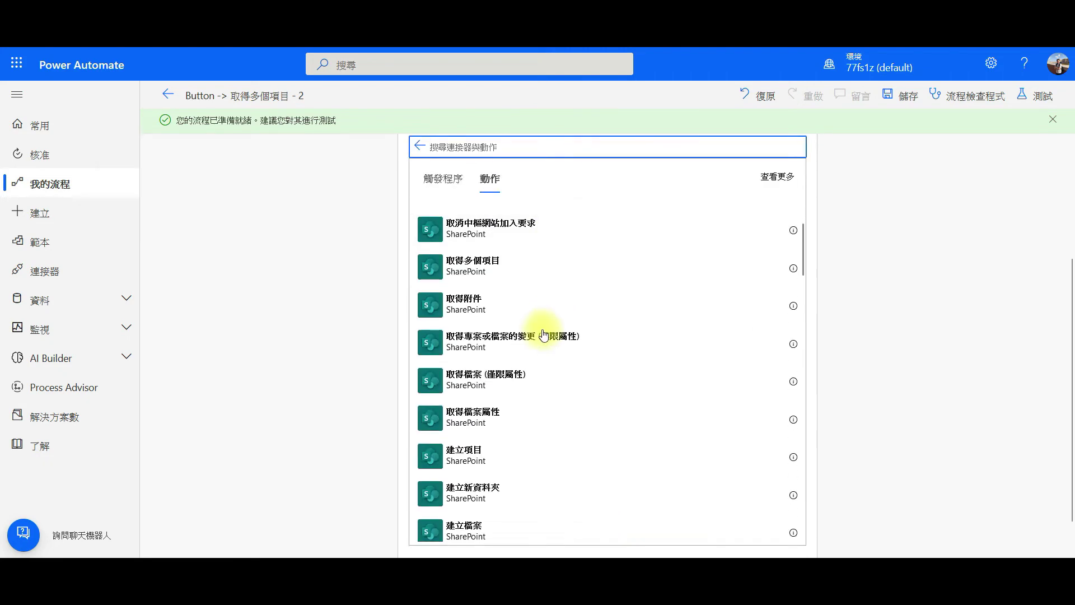
click(495, 460)
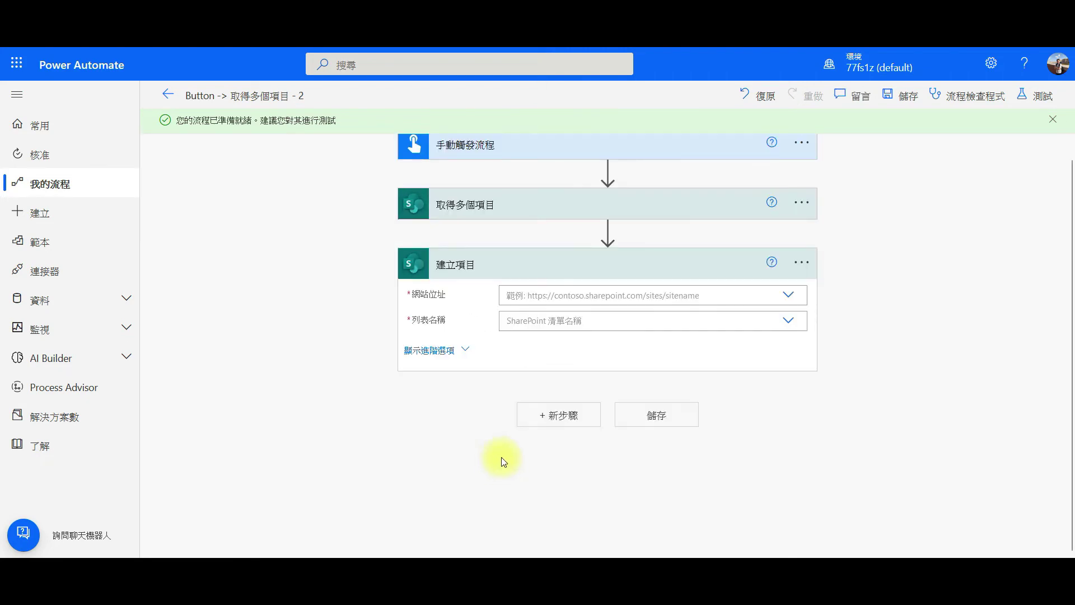
Point the 建立項目 action at the PowerPlatform教學 site (/sites/PowerPlatform) and the list 資產LIST2
click(631, 295)
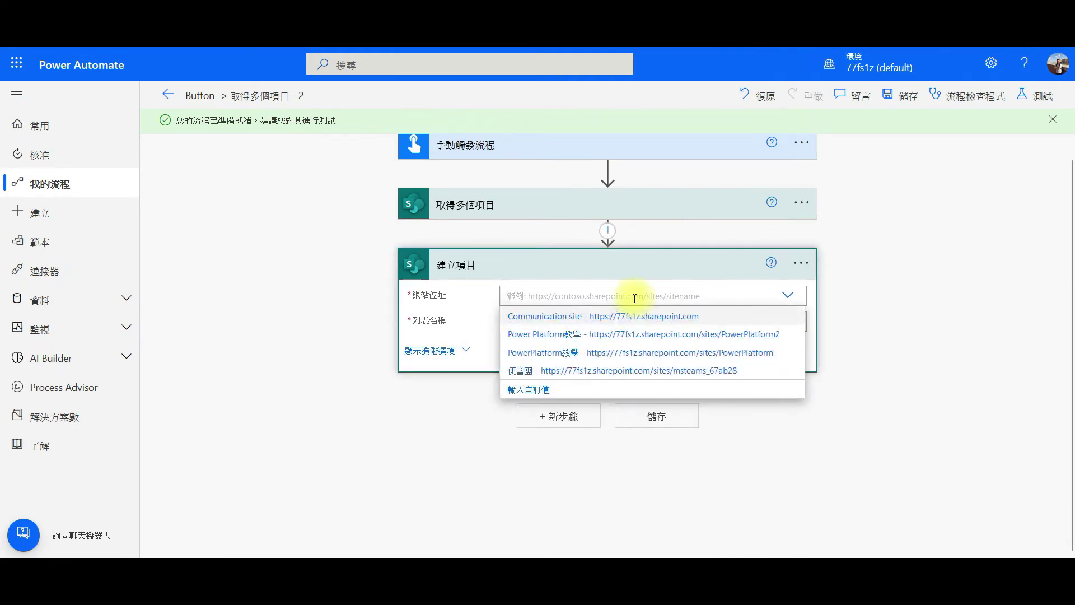
click(614, 351)
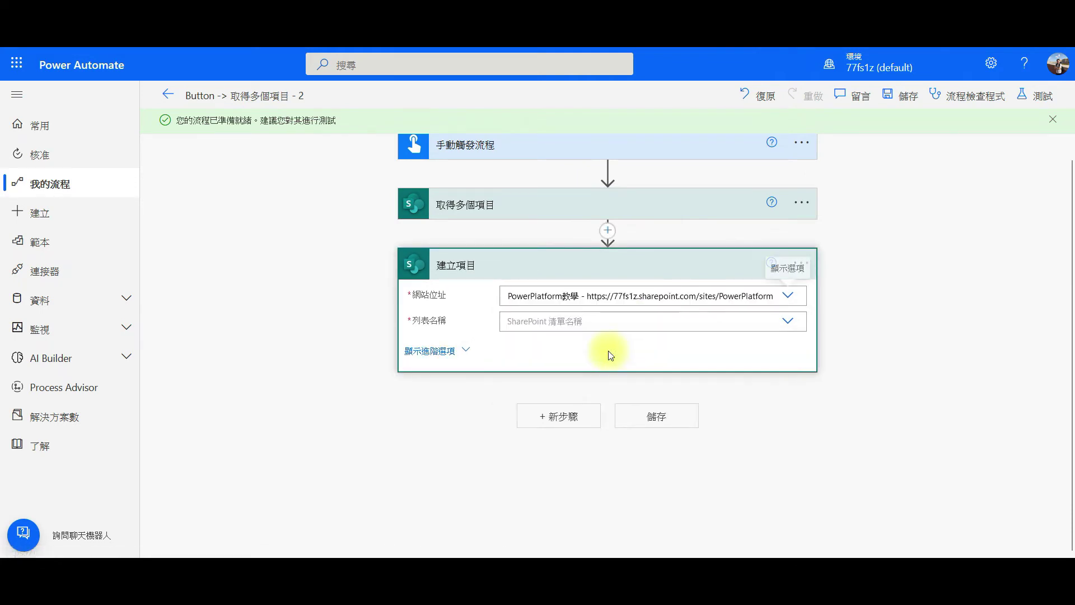
click(614, 323)
scroll(582, 439, down, 5)
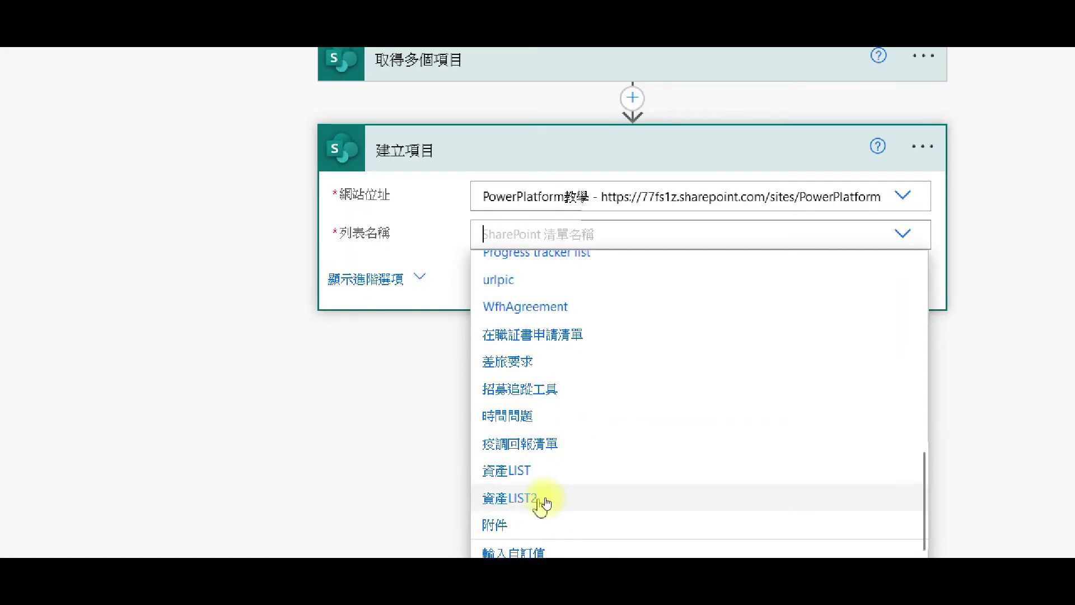
click(542, 500)
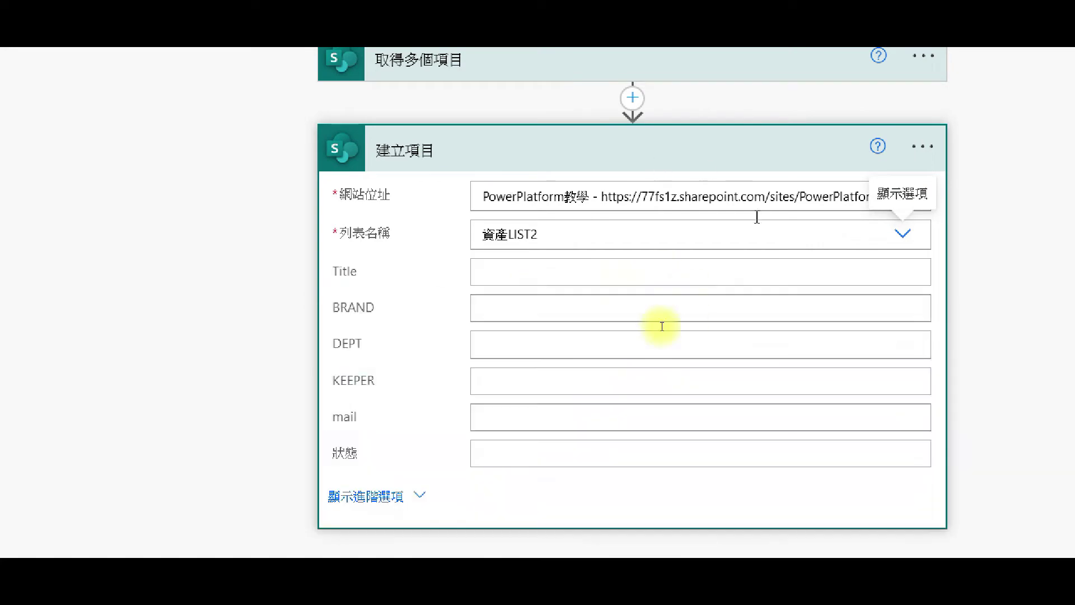
Fill the Title field of 建立項目 with the Title dynamic content from 取得多個項目
click(567, 276)
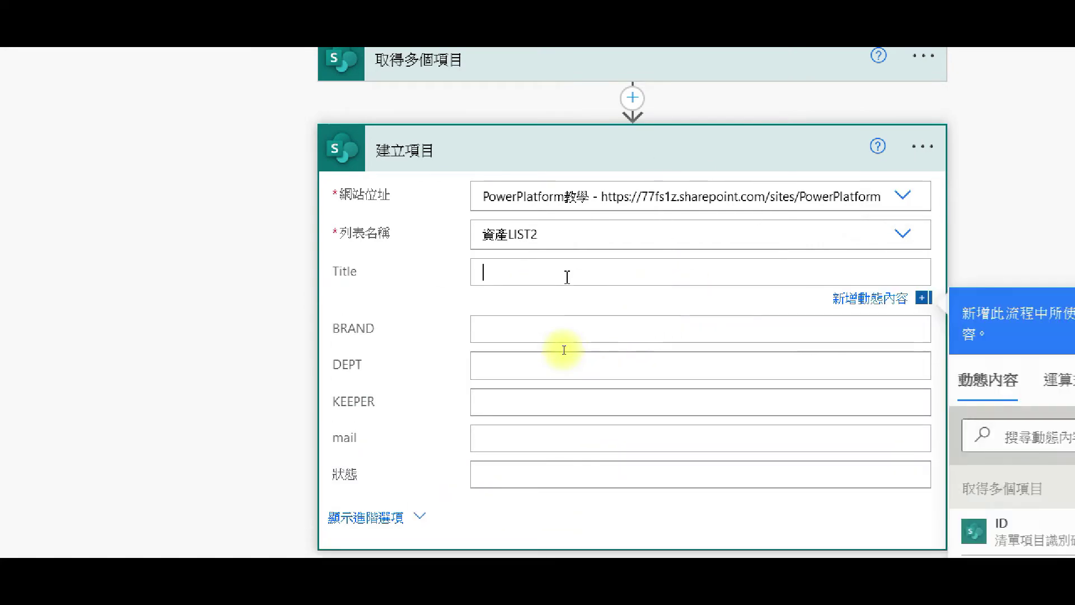
scroll(902, 397, down, 3)
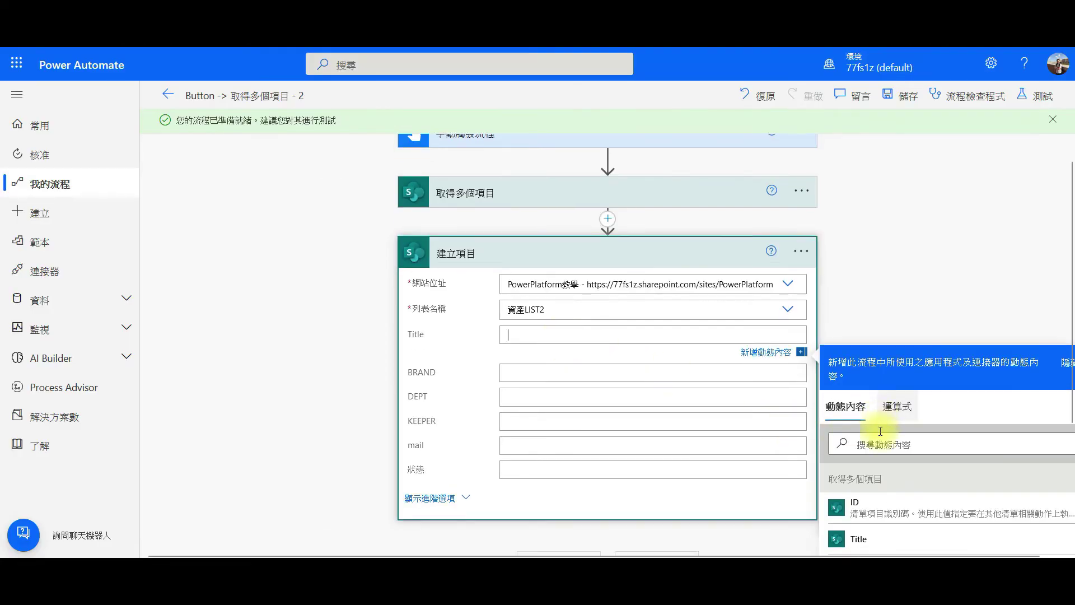
click(896, 409)
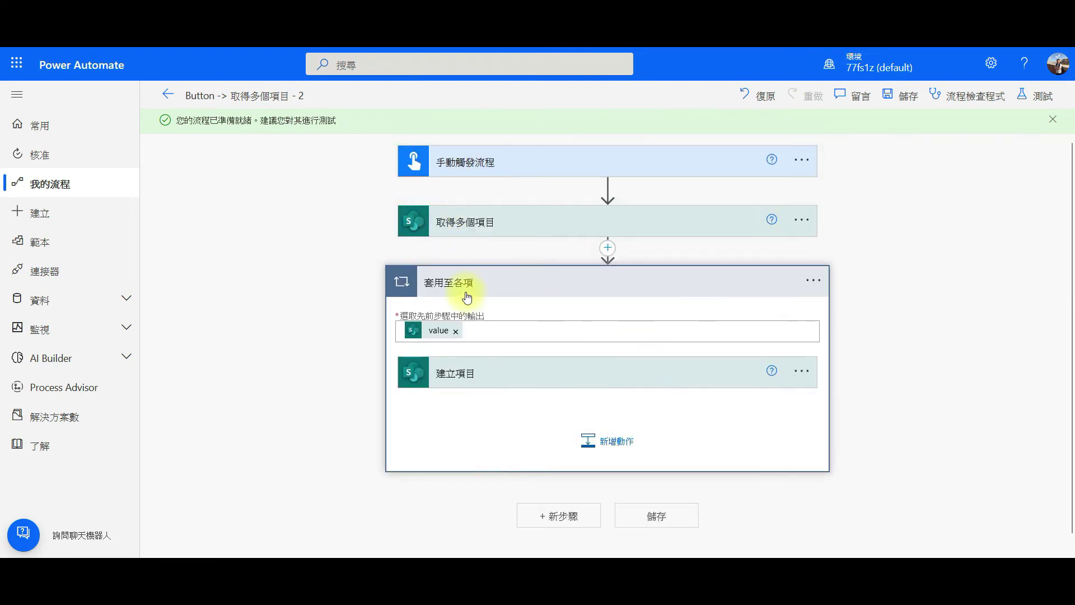
In the 建立項目 action, map BRAND and DEPT to the matching dynamic content from 取得多個項目
click(604, 367)
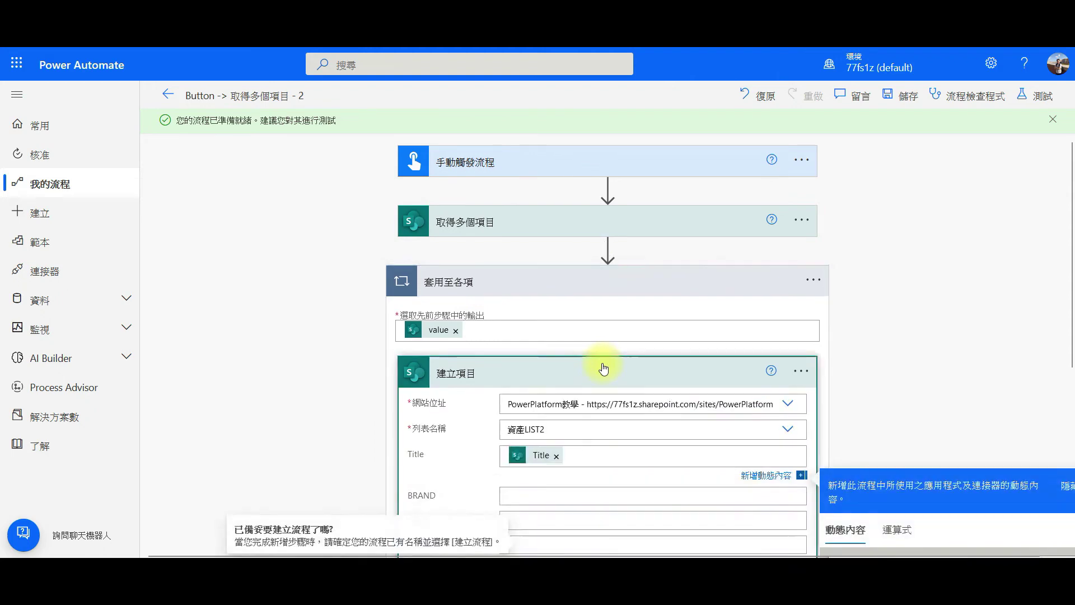
scroll(600, 365, down, 4)
click(587, 269)
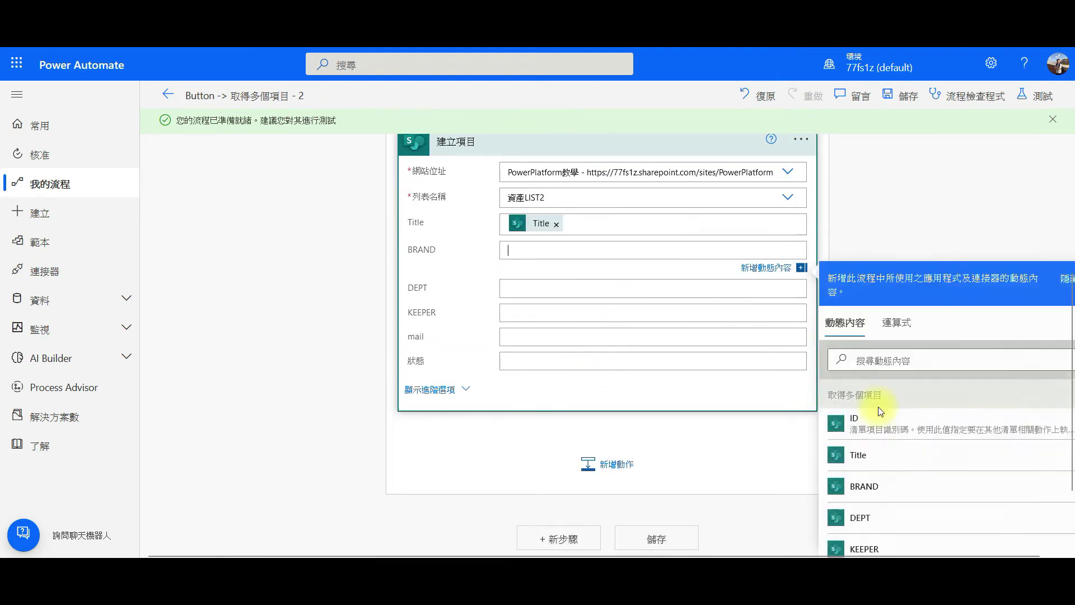
click(887, 485)
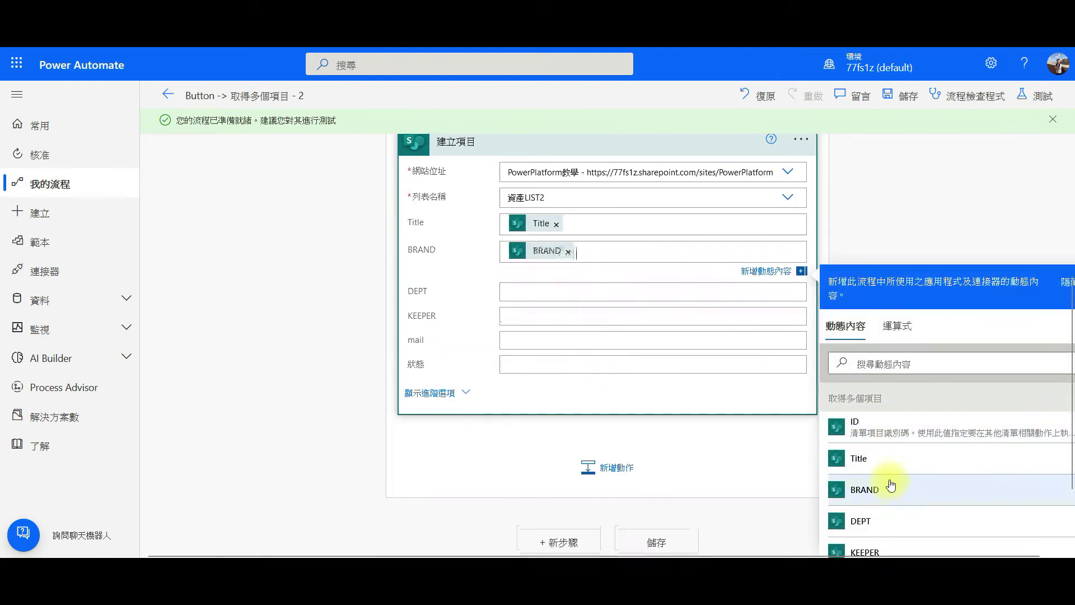
click(604, 292)
click(885, 546)
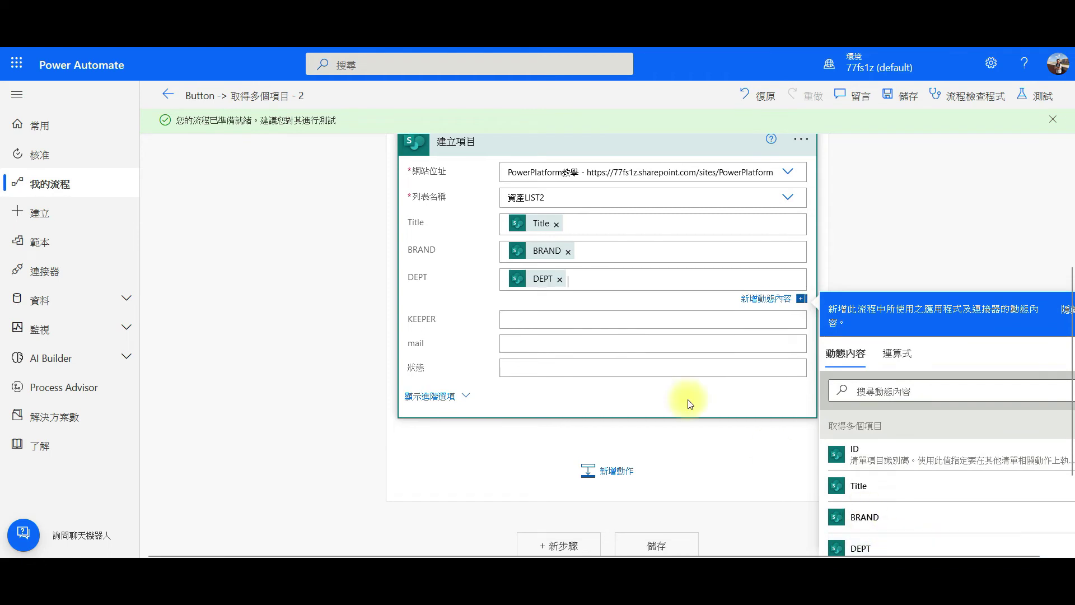
Fill the KEEPER and mail fields of 建立項目 with the KEEPER and mail dynamic content from 取得多個項目
click(581, 319)
scroll(1048, 554, down, 3)
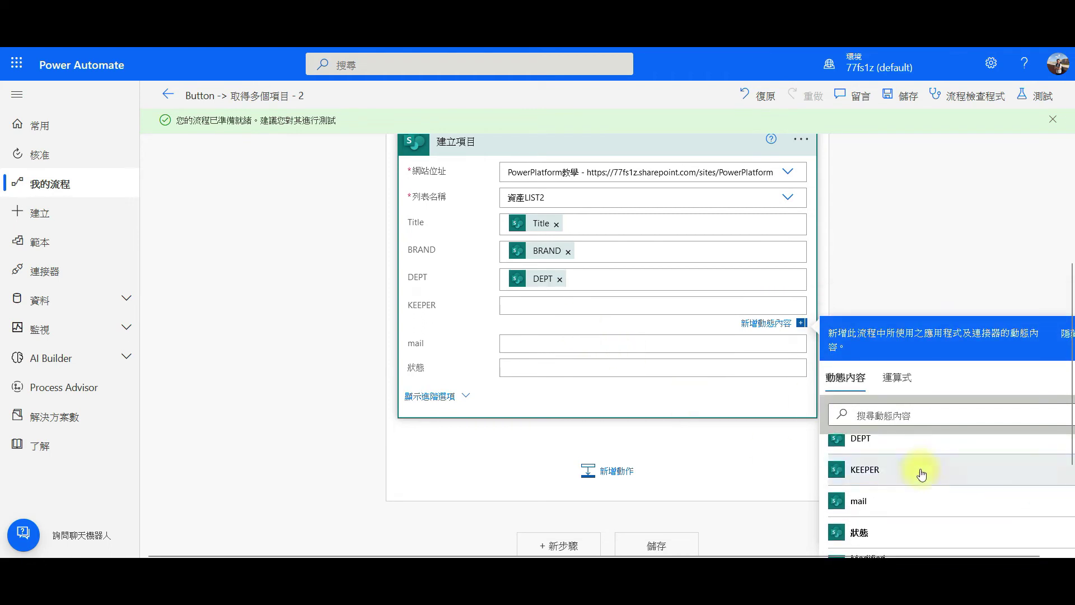
click(919, 470)
click(612, 347)
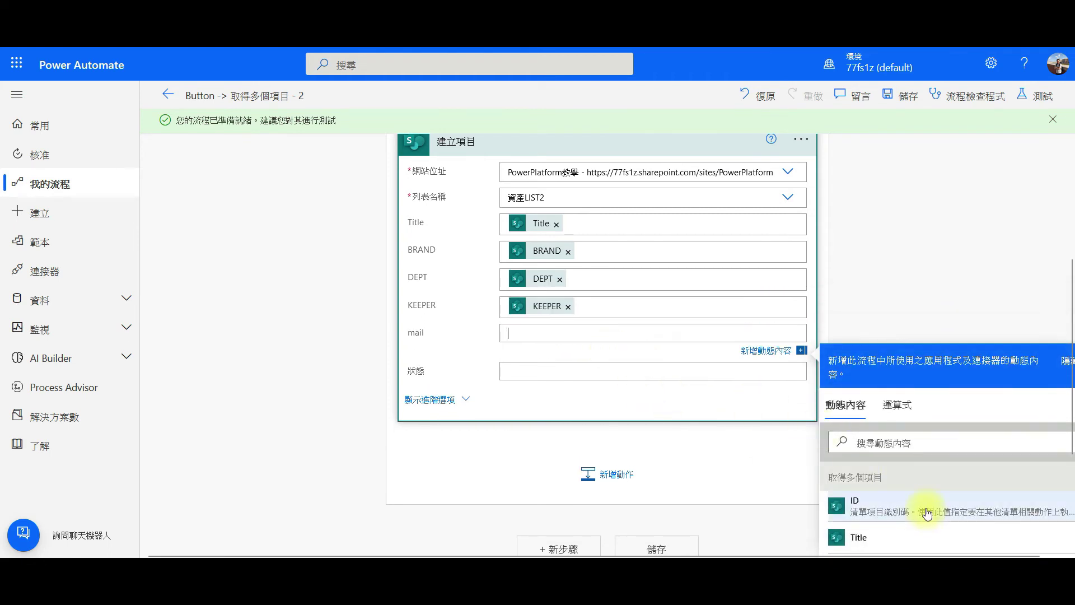
scroll(912, 492, down, 3)
click(891, 526)
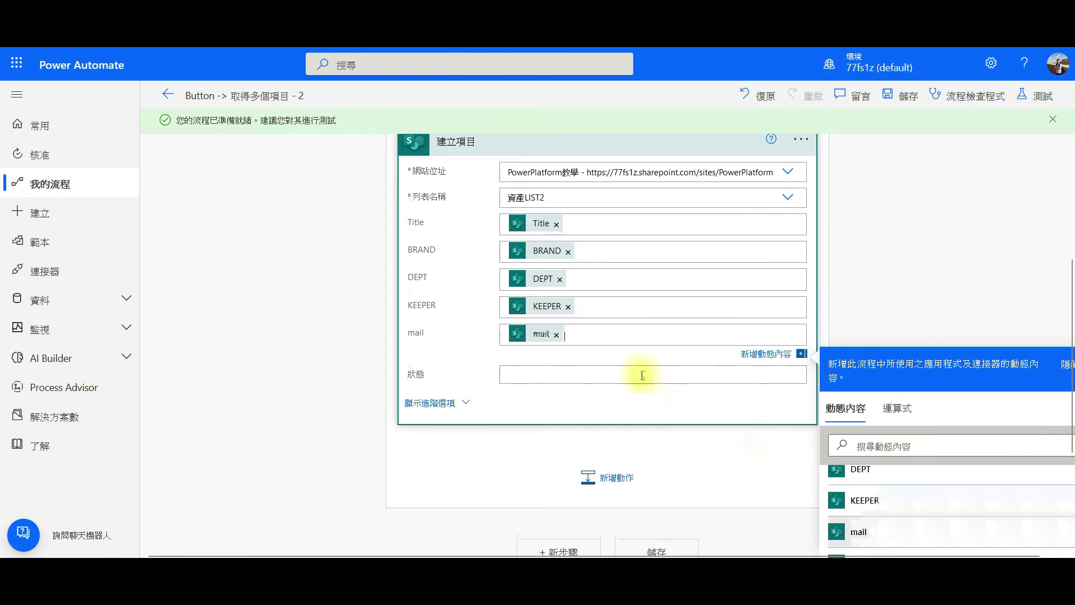
Fill the 狀態 field of 建立項目 with the 狀態 dynamic content and save the flow
click(585, 374)
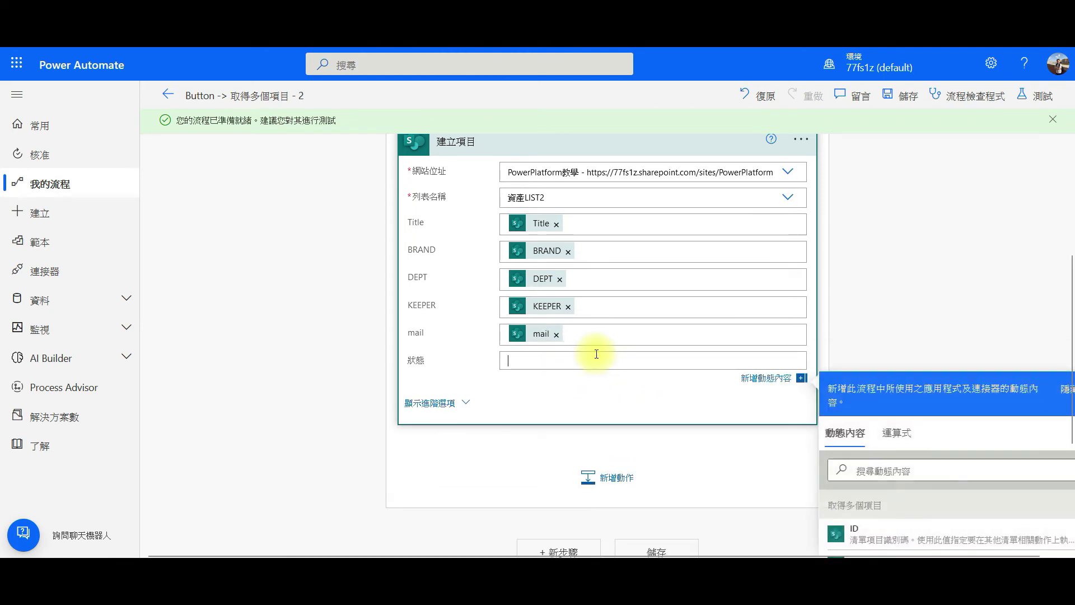
scroll(934, 505, down, 5)
click(926, 514)
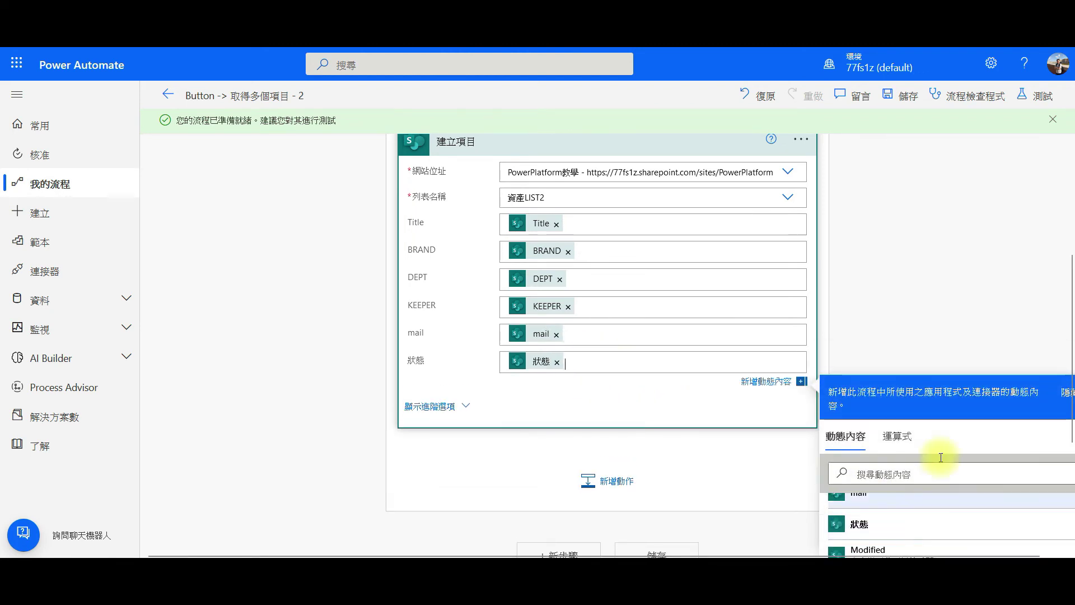
click(900, 96)
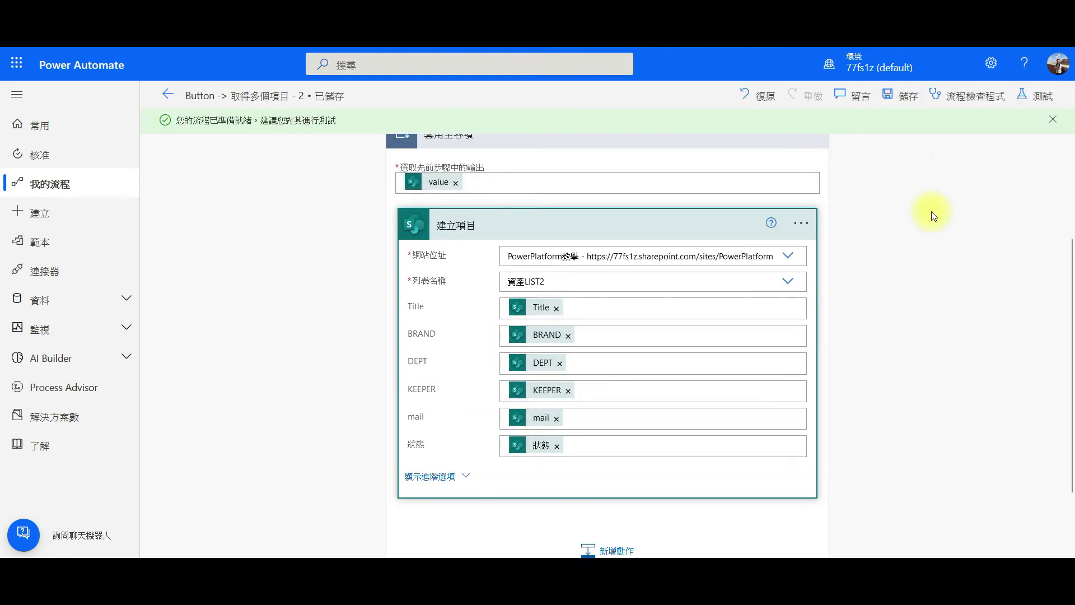
Test the flow manually (手動), run it with the existing SharePoint connection, and open its run view
click(1026, 99)
click(855, 129)
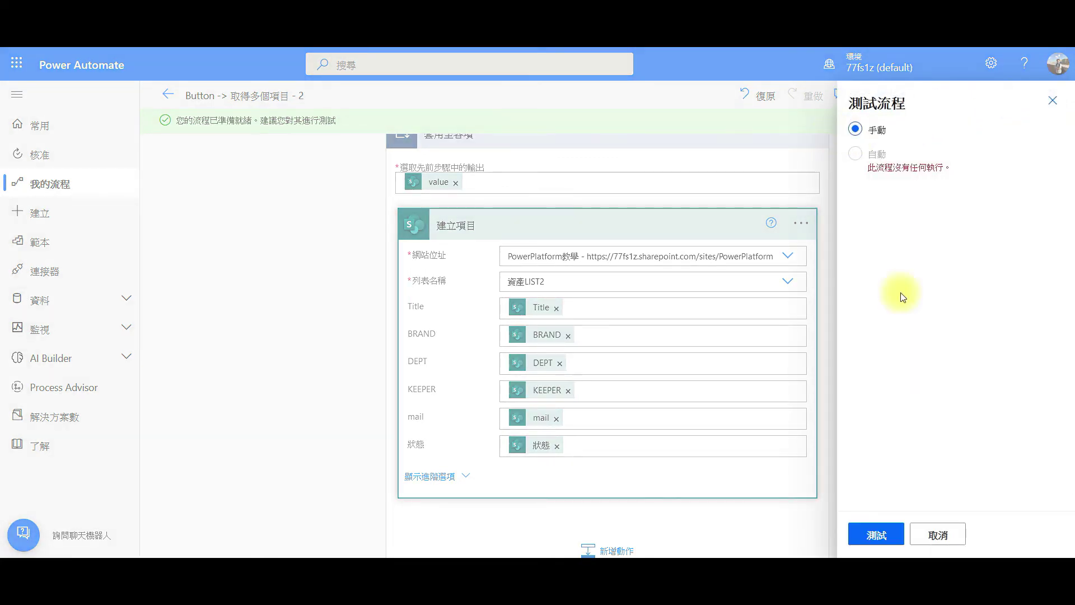
click(875, 534)
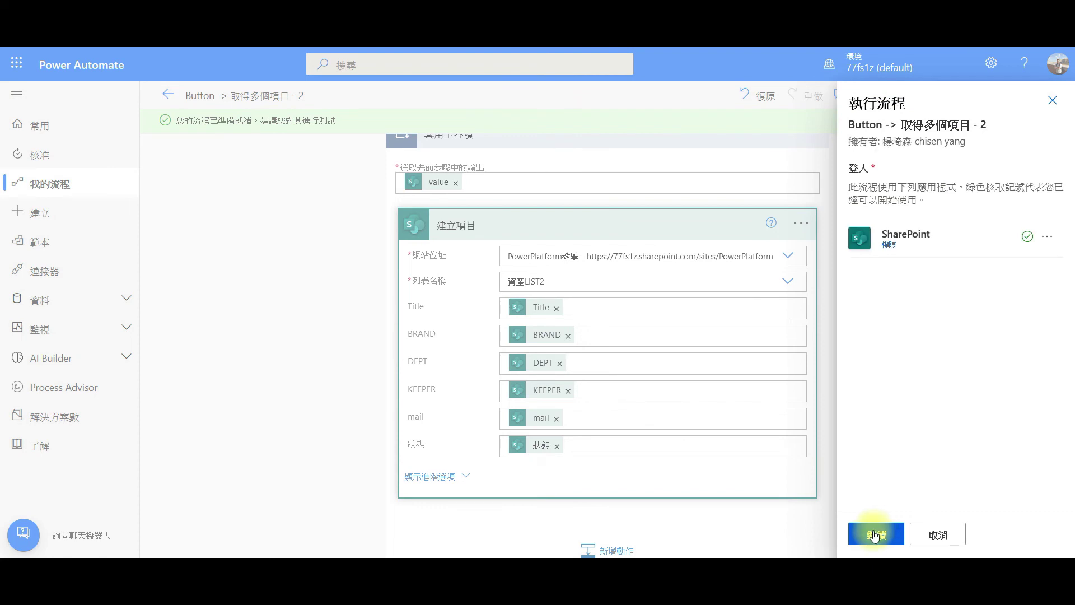
click(874, 534)
click(872, 533)
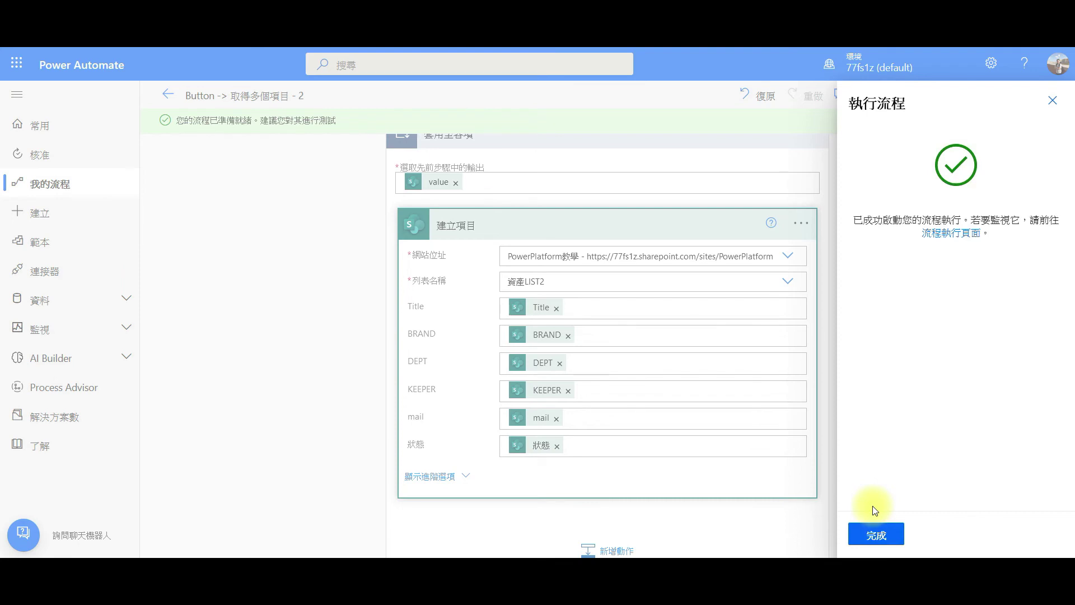
click(875, 529)
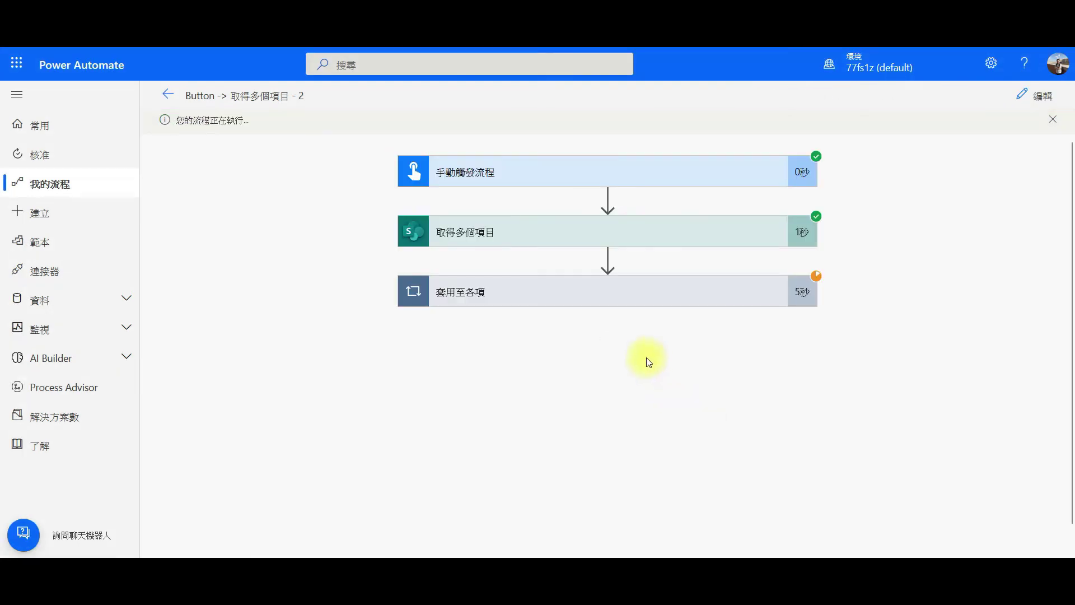
Inspect the run details of 取得多個項目, including its maximum count (最高計數), and the iterations of the 套用至各項 loop
click(586, 236)
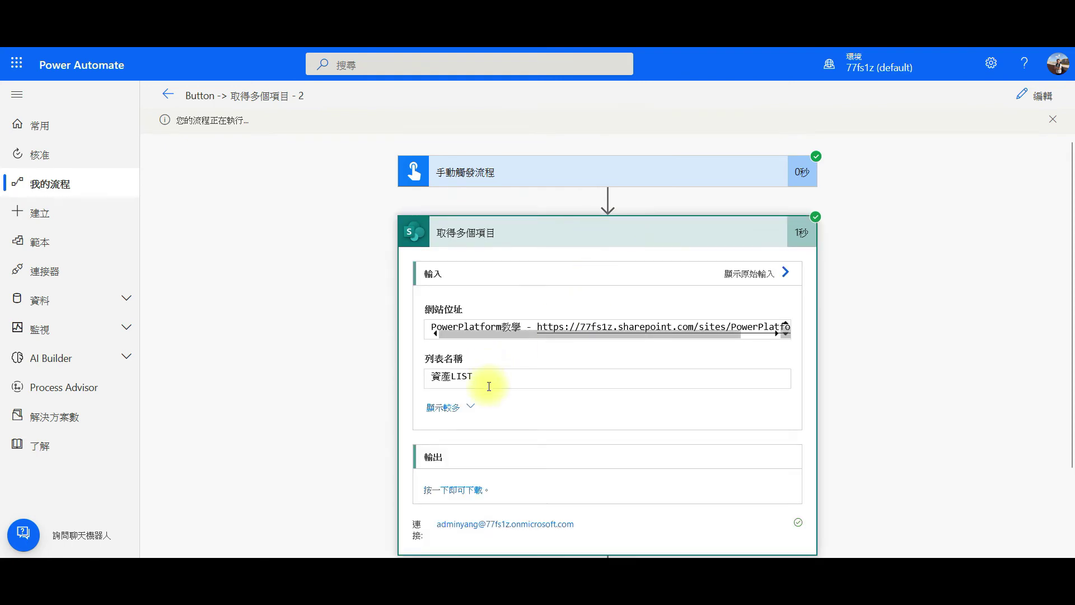
click(473, 405)
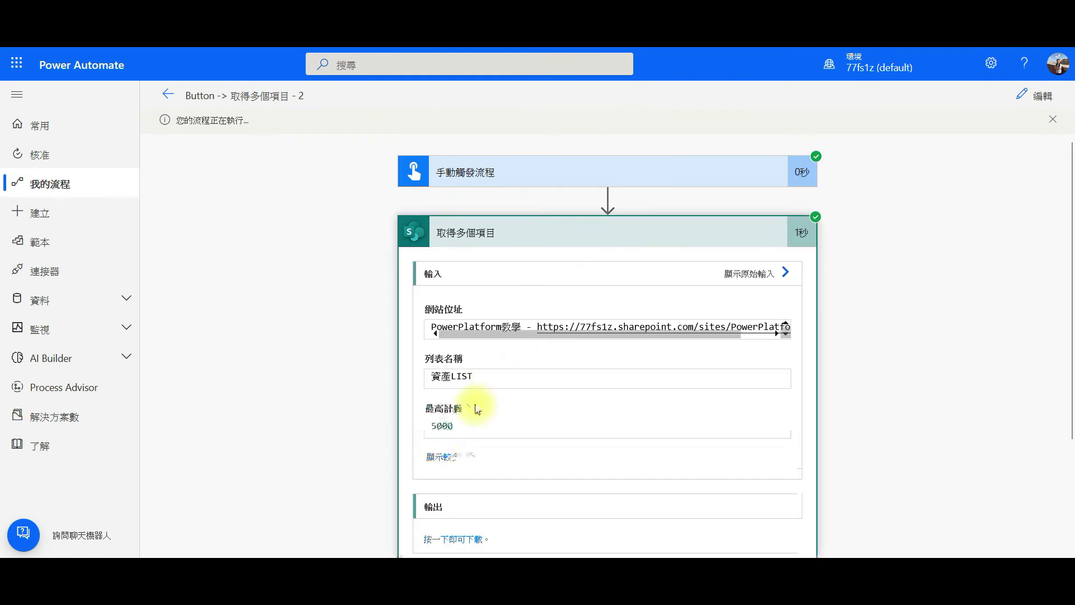
click(472, 454)
scroll(498, 411, down, 2)
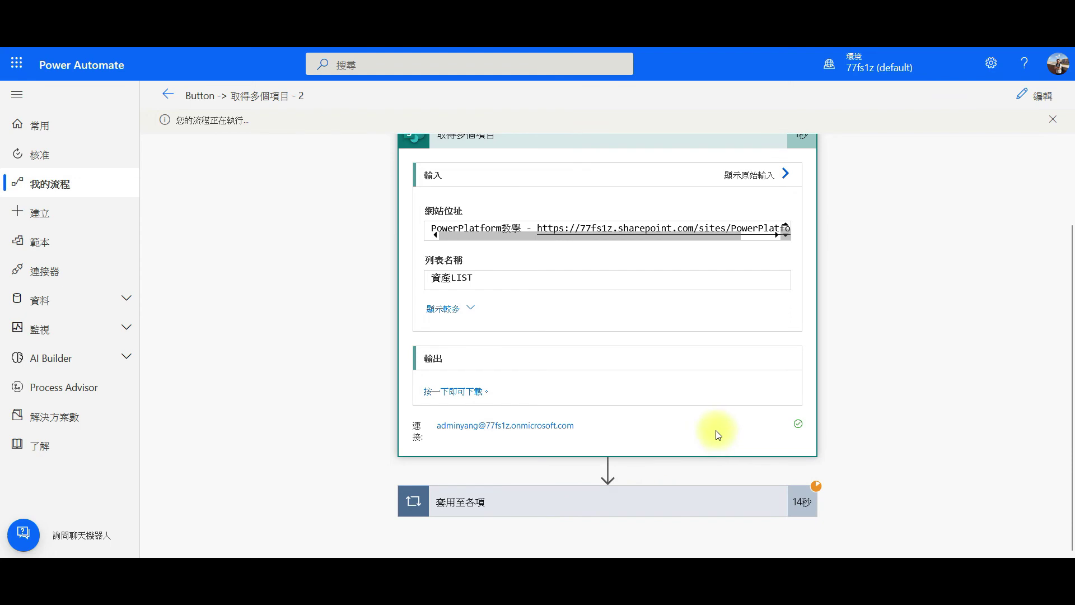
click(621, 497)
scroll(637, 381, down, 2)
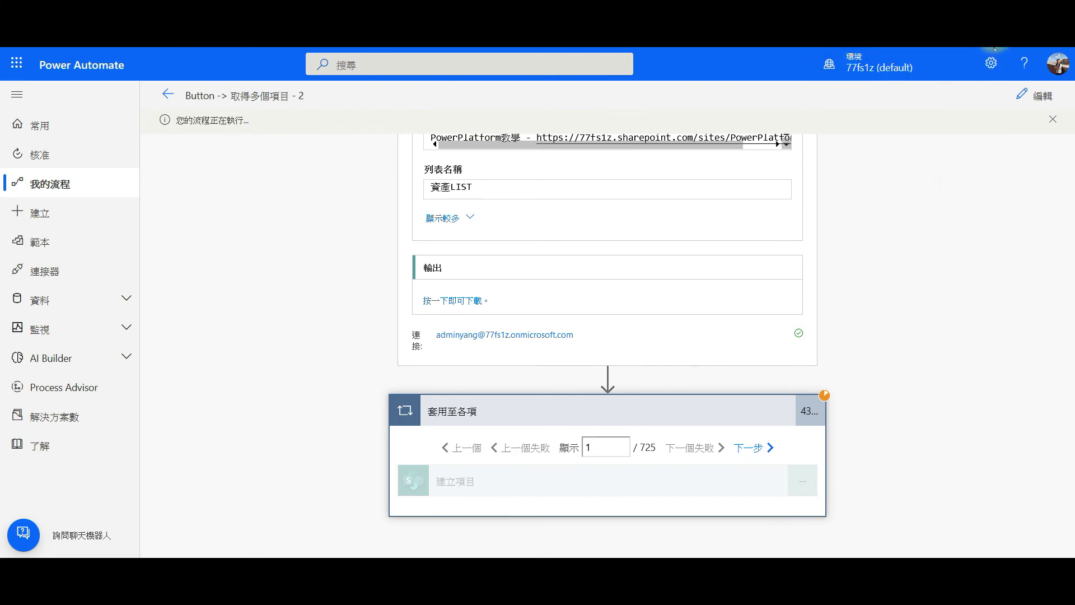
Switch to the SharePoint list 資產LIST2 and look through the items the flow is copying into it
key(ctrl+Tab)
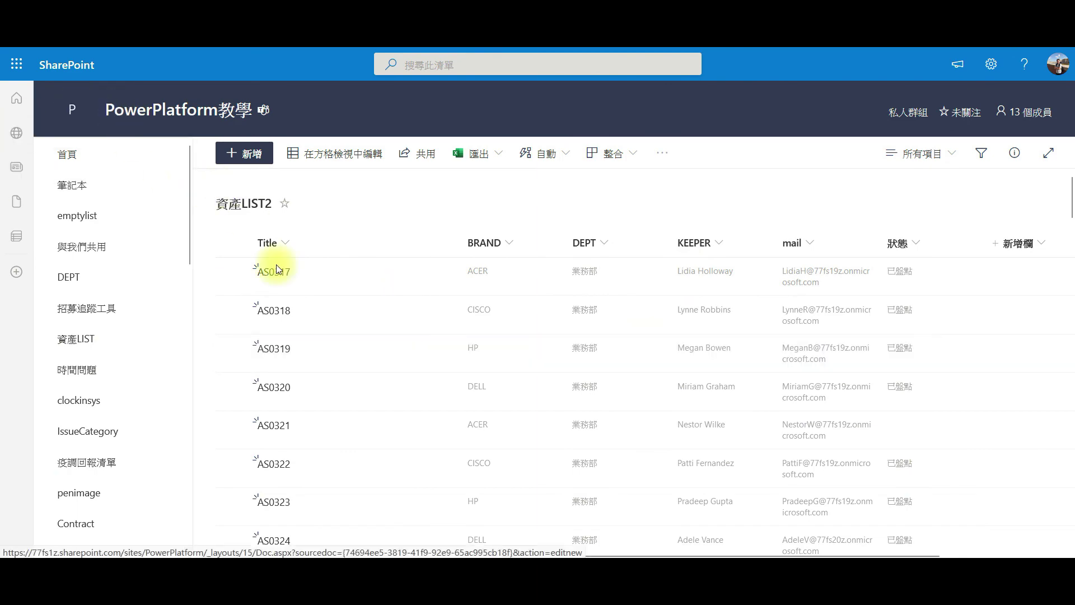
scroll(465, 381, down, 5)
scroll(465, 381, down, 10)
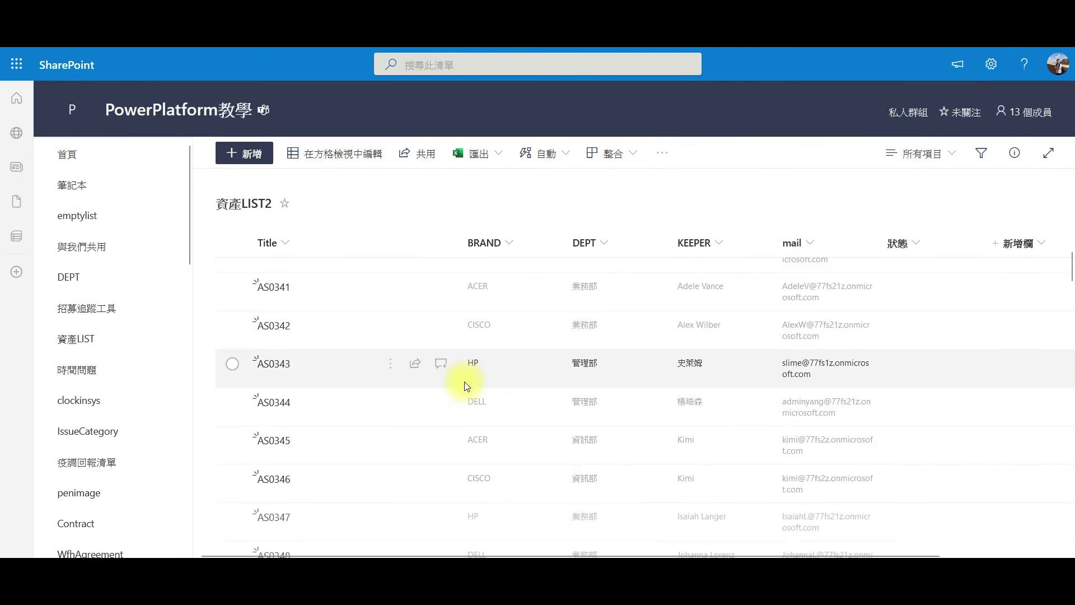
scroll(465, 381, up, 15)
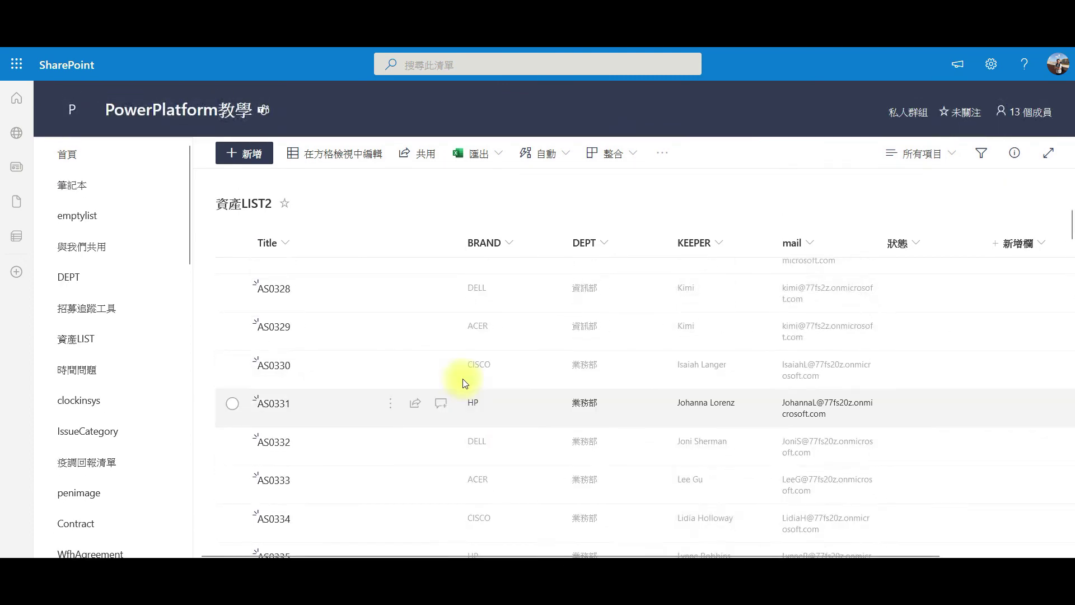